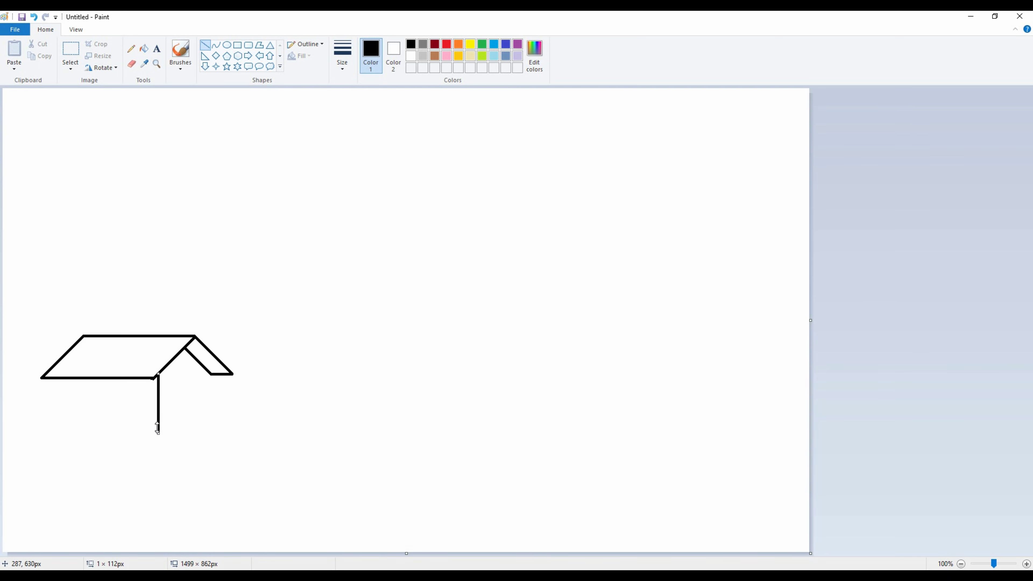
- Draw the gable-side wall and the front wall of the house beneath its roof with straight lines
left_click(218, 415)
mouse_move(210, 374)
left_mouse_down()
mouse_move(216, 420)
mouse_move(158, 431)
left_mouse_up()
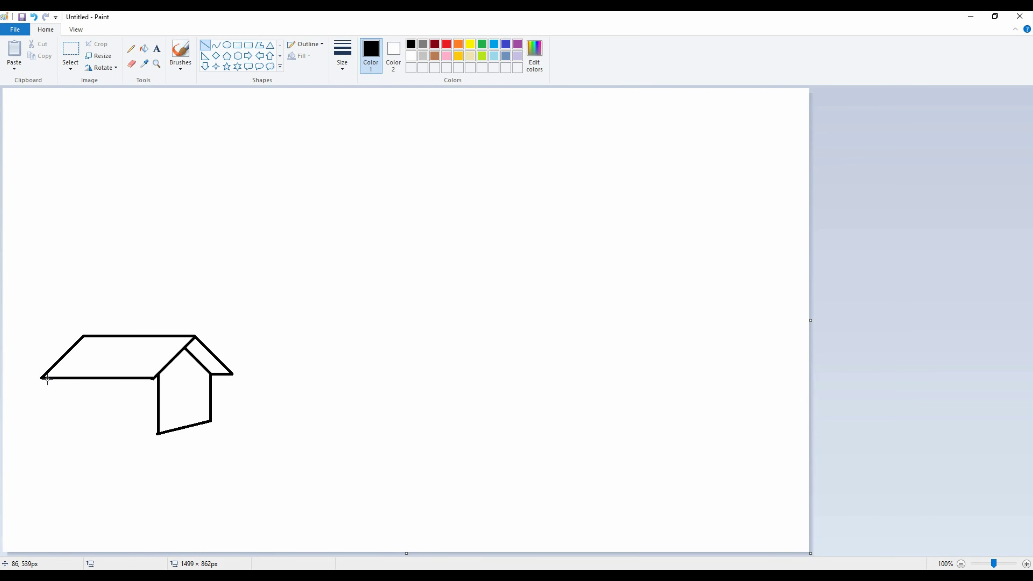
mouse_move(51, 378)
left_mouse_down()
mouse_move(50, 434)
mouse_move(159, 437)
left_mouse_up()
key("ctrl+z")
key("ctrl+z")
left_click_drag(51, 378, 159, 433)
left_click(223, 433)
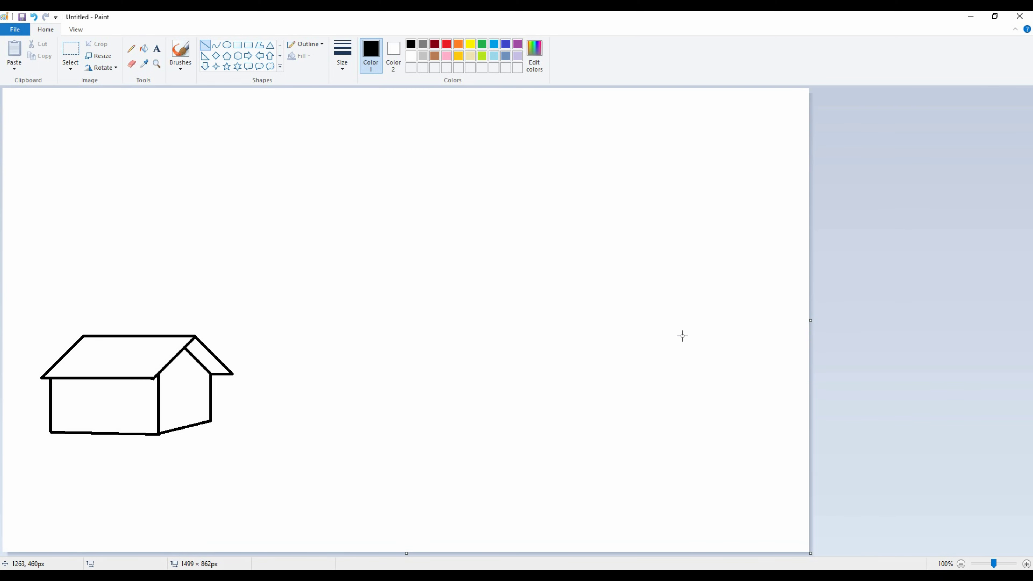
- Draw a forked tree trunk with several branches rising behind the house's roof using Curve lines, and undo the stray mark
left_click(216, 45)
mouse_move(98, 336)
left_mouse_down()
mouse_move(90, 312)
mouse_move(99, 325)
mouse_move(92, 312)
mouse_move(137, 314)
mouse_move(120, 326)
mouse_move(126, 317)
left_mouse_up()
left_click(125, 301)
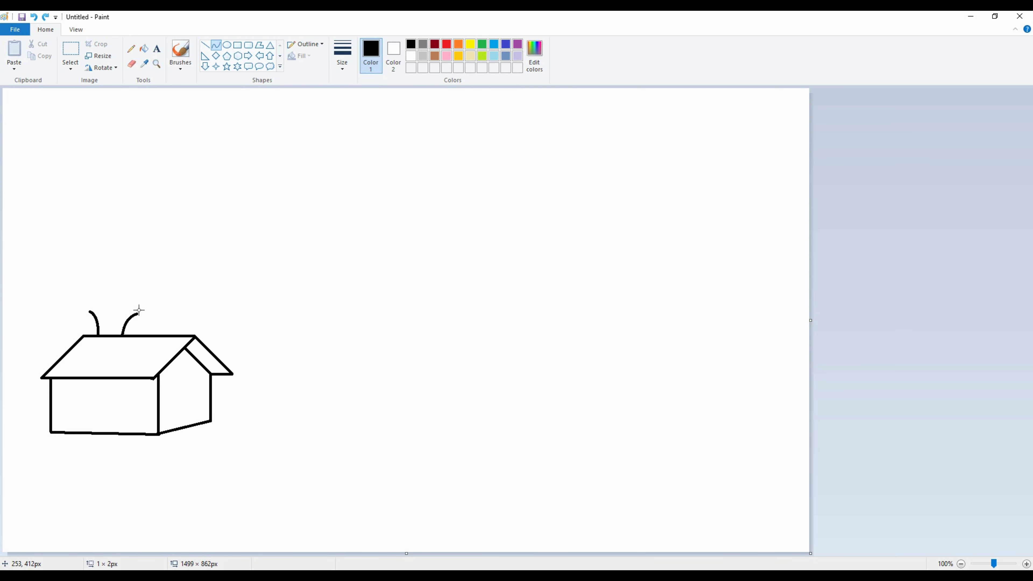
mouse_move(129, 307)
left_mouse_down()
mouse_move(120, 325)
mouse_move(126, 314)
mouse_move(105, 317)
left_mouse_up()
left_click(129, 289)
mouse_move(107, 317)
left_mouse_down()
mouse_move(100, 284)
mouse_move(106, 304)
mouse_move(126, 290)
left_mouse_up()
left_click(132, 302)
left_click(120, 300)
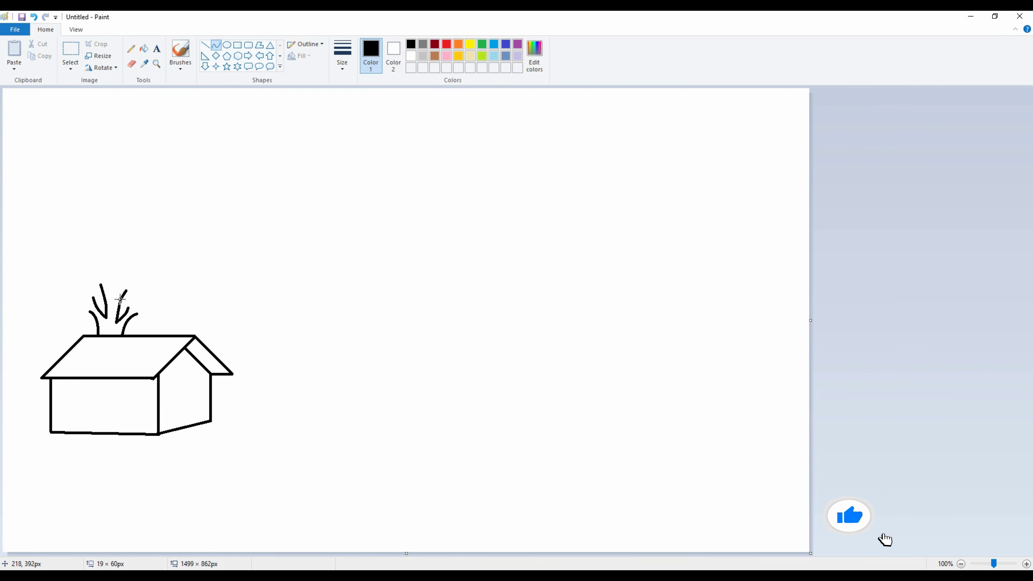
left_click(120, 298)
left_click(159, 288)
left_click_drag(100, 284, 111, 297)
left_click(123, 289)
left_click(121, 286)
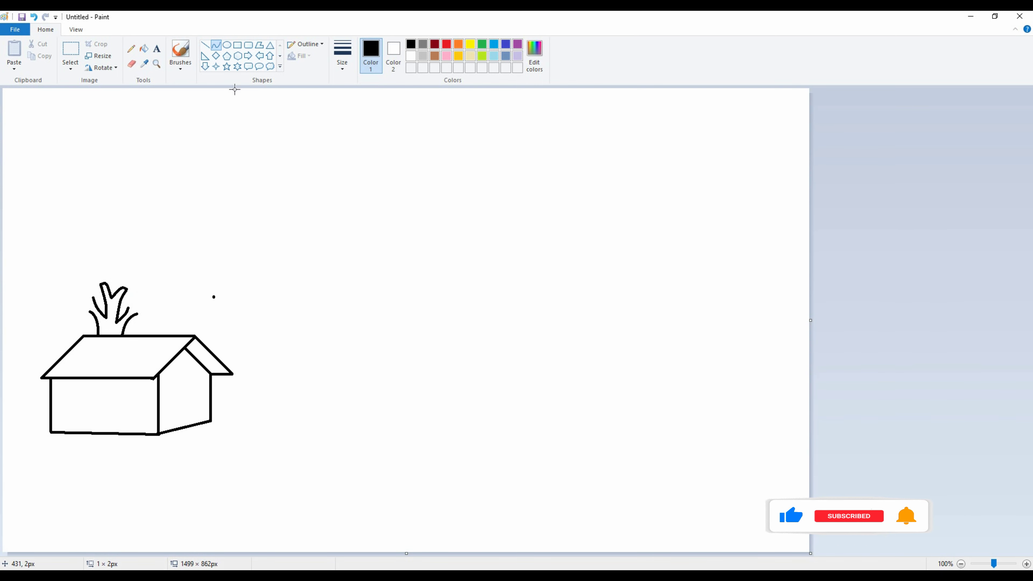
key("ctrl+z")
- Outline overlapping scalloped foliage clusters around the tree's branches with the Pencil, building up a full rounded crown
left_click(131, 49)
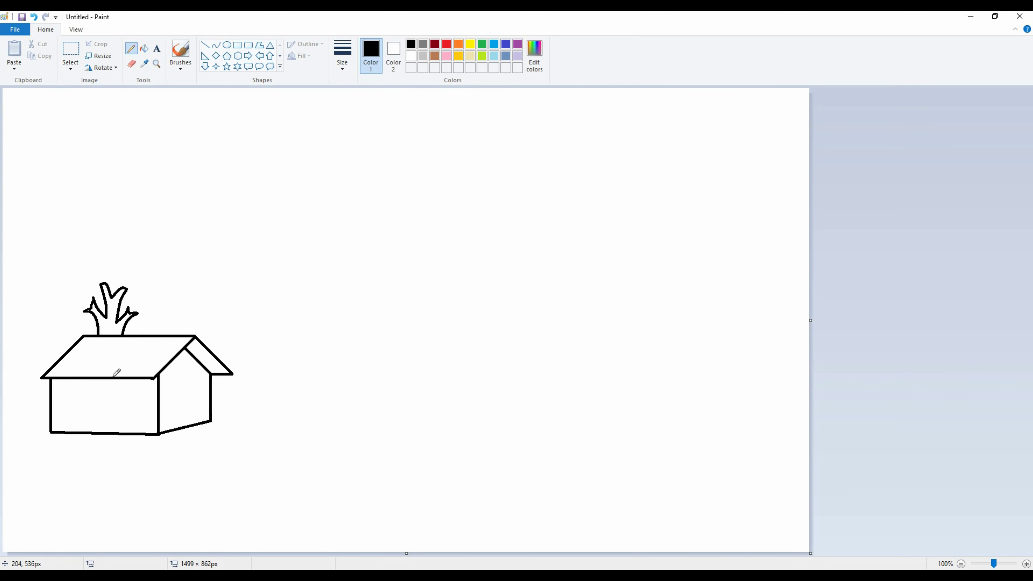
left_click_drag(92, 316, 73, 329)
key("ctrl+z")
left_click_drag(134, 319, 151, 320)
mouse_move(87, 319)
left_mouse_down()
mouse_move(48, 291)
mouse_move(78, 276)
mouse_move(100, 285)
mouse_move(79, 278)
mouse_move(83, 252)
mouse_move(122, 251)
mouse_move(147, 265)
mouse_move(148, 285)
mouse_move(125, 293)
mouse_move(127, 312)
mouse_move(121, 302)
mouse_move(151, 291)
left_mouse_up()
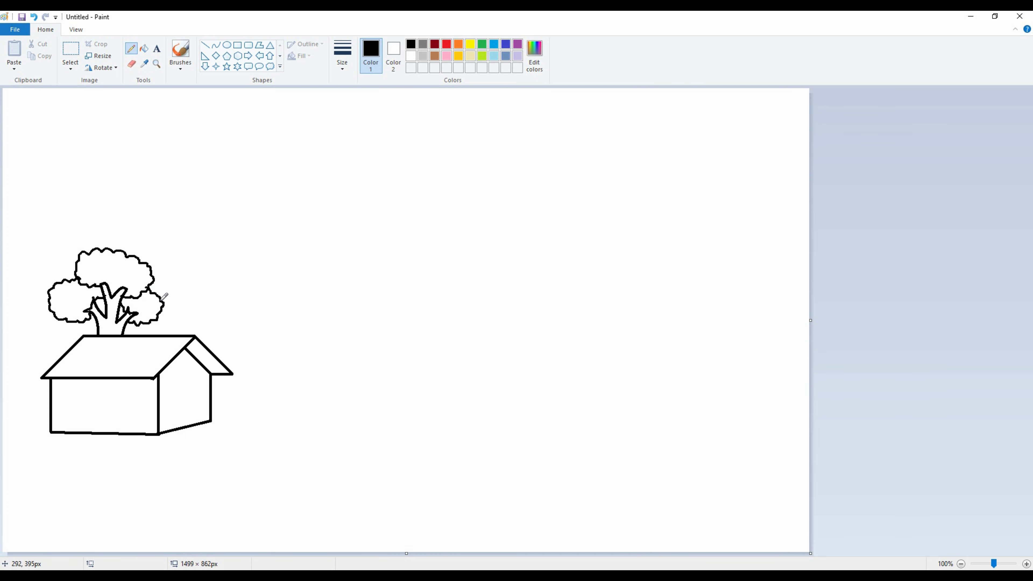
mouse_move(176, 293)
left_mouse_down()
mouse_move(182, 266)
mouse_move(154, 252)
left_mouse_up()
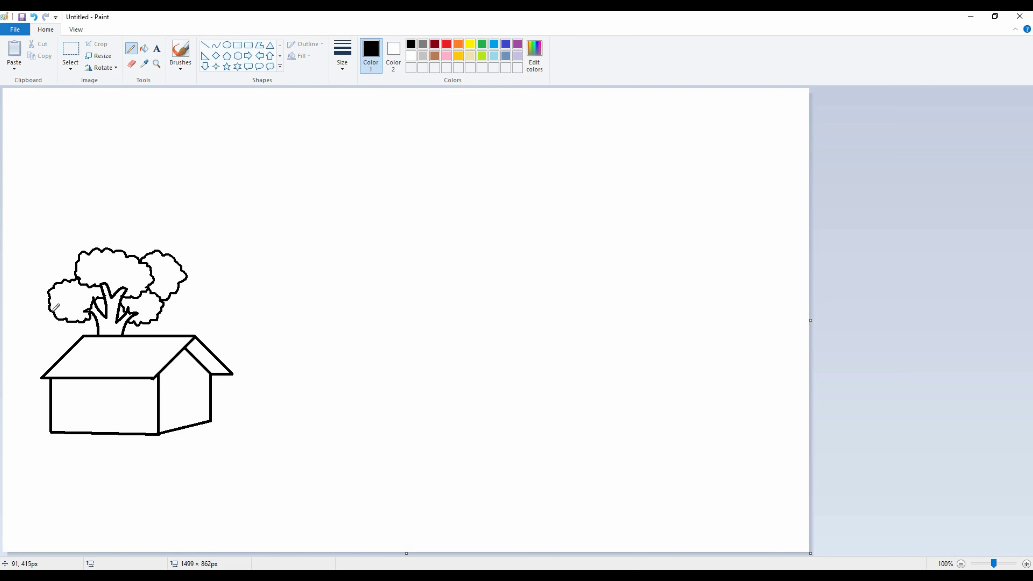
mouse_move(49, 310)
left_mouse_down()
mouse_move(24, 279)
mouse_move(48, 257)
mouse_move(73, 279)
mouse_move(56, 253)
mouse_move(45, 255)
mouse_move(52, 231)
mouse_move(71, 224)
mouse_move(108, 246)
mouse_move(110, 231)
mouse_move(133, 222)
mouse_move(159, 251)
mouse_move(151, 229)
mouse_move(181, 229)
mouse_move(183, 265)
left_mouse_up()
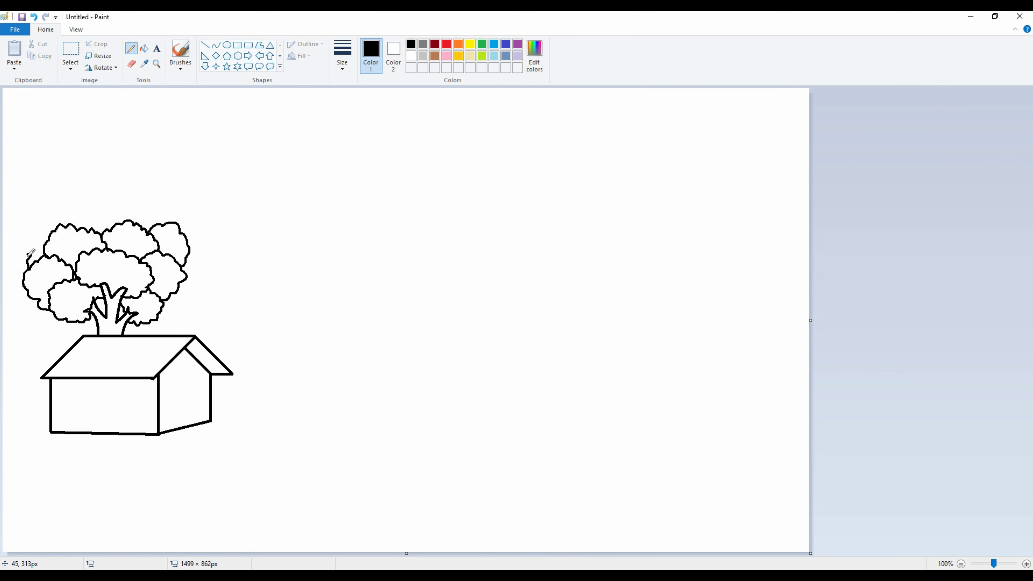
mouse_move(27, 262)
left_mouse_down()
mouse_move(8, 232)
mouse_move(38, 213)
mouse_move(59, 221)
mouse_move(42, 203)
mouse_move(71, 185)
mouse_move(89, 186)
mouse_move(102, 209)
mouse_move(90, 232)
mouse_move(103, 190)
mouse_move(119, 186)
mouse_move(151, 195)
mouse_move(164, 222)
left_mouse_up()
key("ctrl+z")
key("ctrl+z")
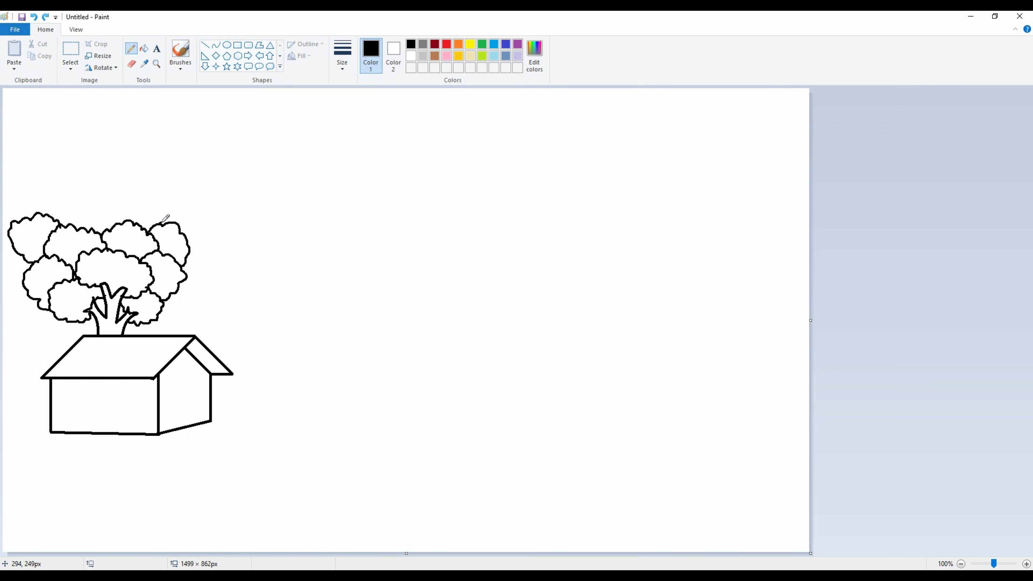
mouse_move(161, 223)
left_mouse_down()
mouse_move(154, 194)
mouse_move(114, 209)
mouse_move(107, 227)
mouse_move(108, 198)
mouse_move(64, 191)
mouse_move(41, 213)
left_mouse_up()
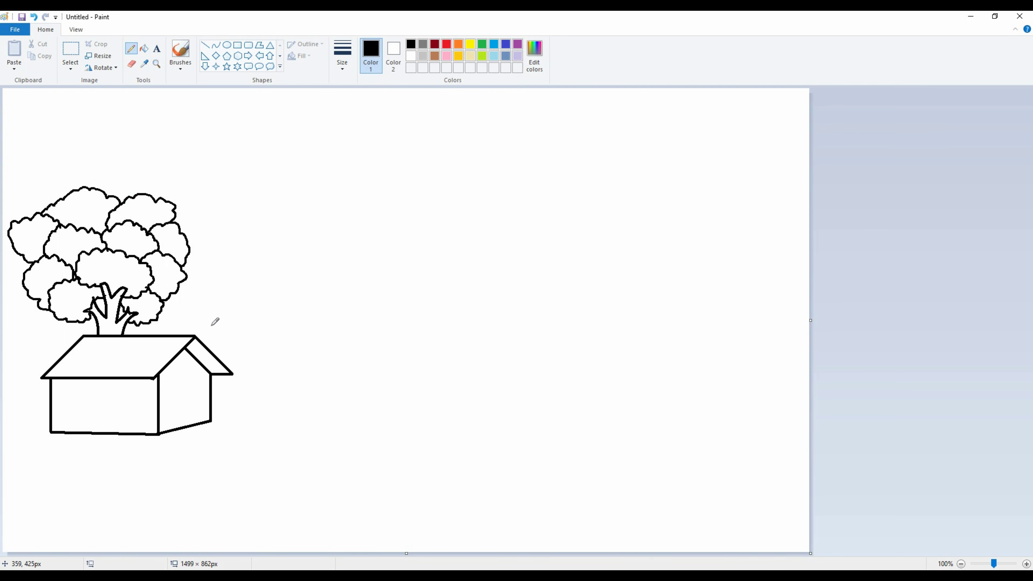
- Draw a second house's slanted roof and gable overhang on the canvas's right half with straight lines, erasing the overrunning line end
left_click(205, 45)
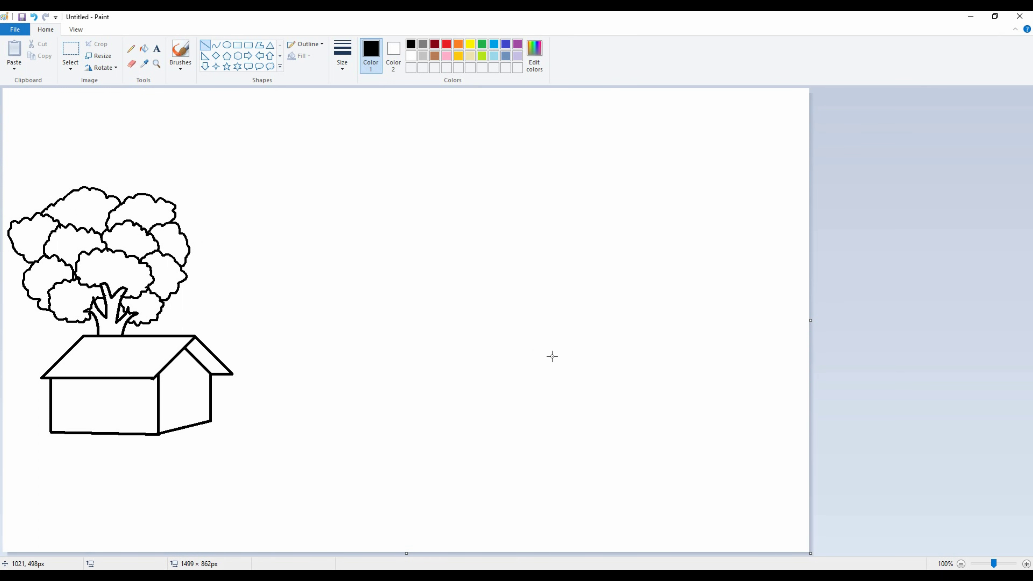
left_click_drag(604, 280, 687, 273)
key("ctrl+z")
left_click_drag(564, 280, 670, 278)
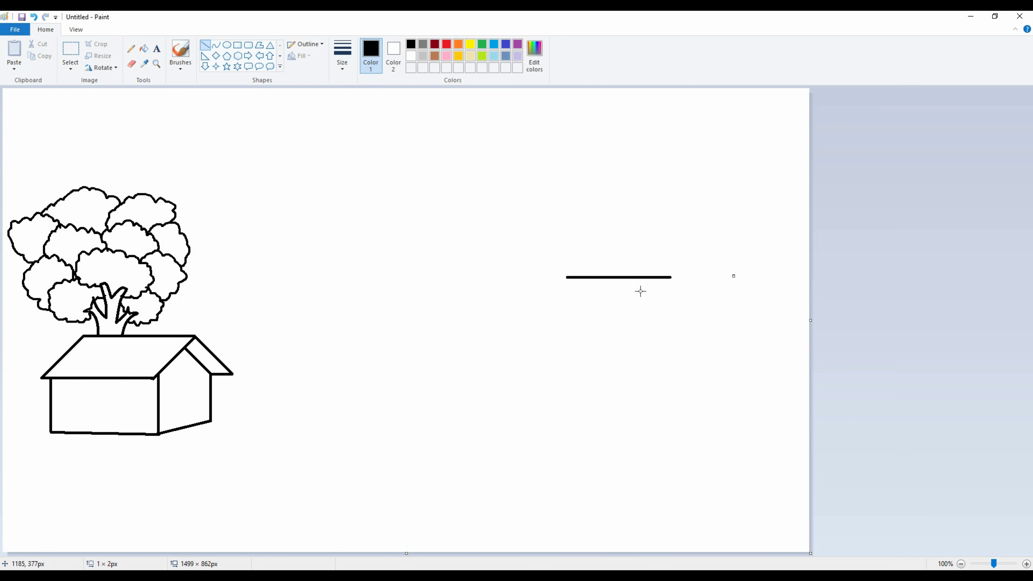
mouse_move(566, 278)
left_mouse_down()
mouse_move(530, 318)
mouse_move(637, 319)
left_mouse_up()
left_click_drag(670, 277, 629, 319)
left_click(131, 64)
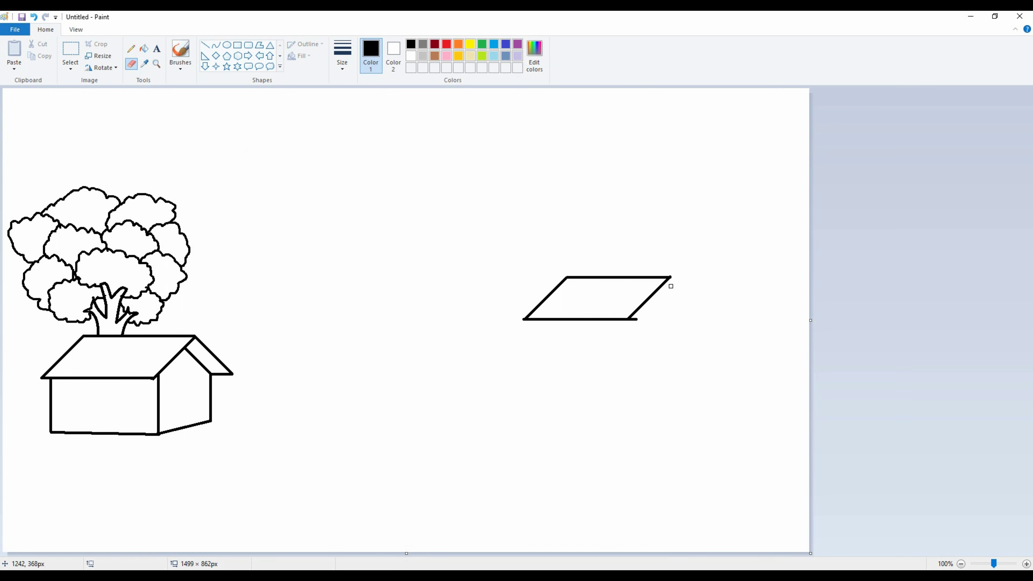
left_click(629, 321)
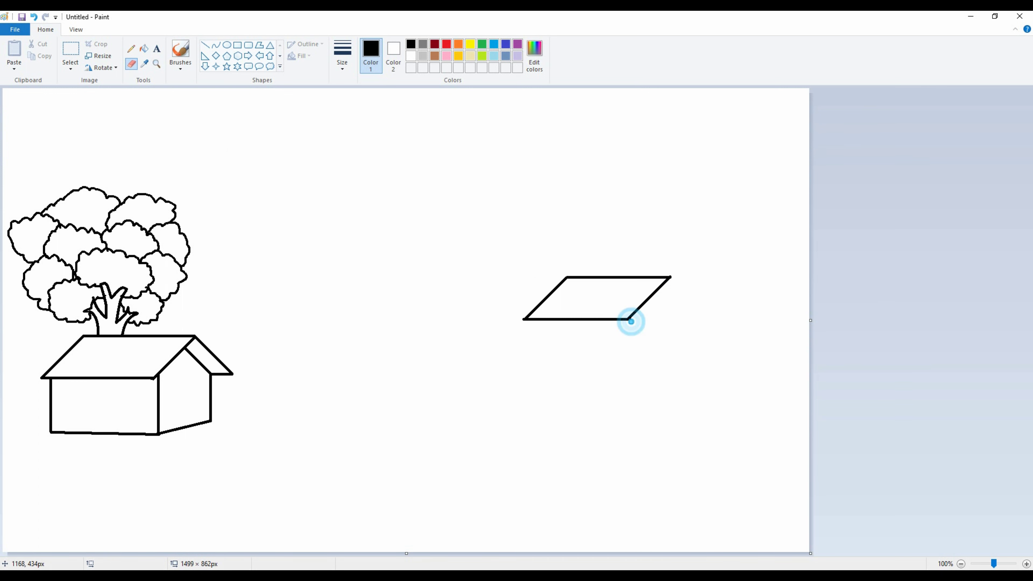
left_click(204, 45)
mouse_move(671, 278)
left_mouse_down()
mouse_move(711, 320)
mouse_move(695, 319)
mouse_move(661, 287)
mouse_move(635, 337)
mouse_move(641, 369)
left_mouse_up()
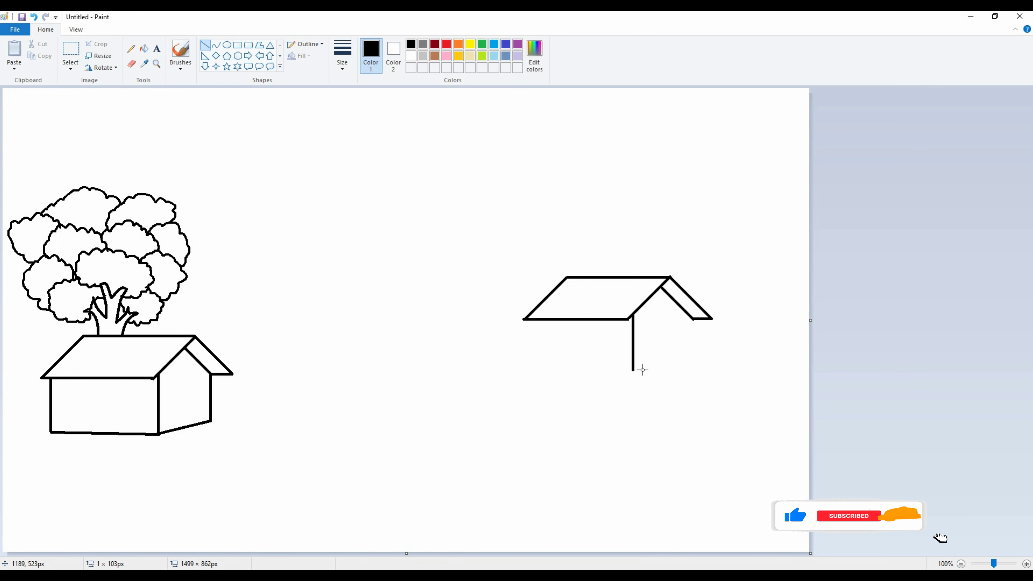
- Draw the second house's side and front walls with straight lines and add a narrow door to the front wall
mouse_move(692, 319)
left_mouse_down()
mouse_move(693, 361)
mouse_move(632, 370)
left_mouse_up()
mouse_move(535, 320)
left_mouse_down()
mouse_move(534, 364)
mouse_move(632, 370)
left_mouse_up()
left_click(673, 388)
key("ctrl+z")
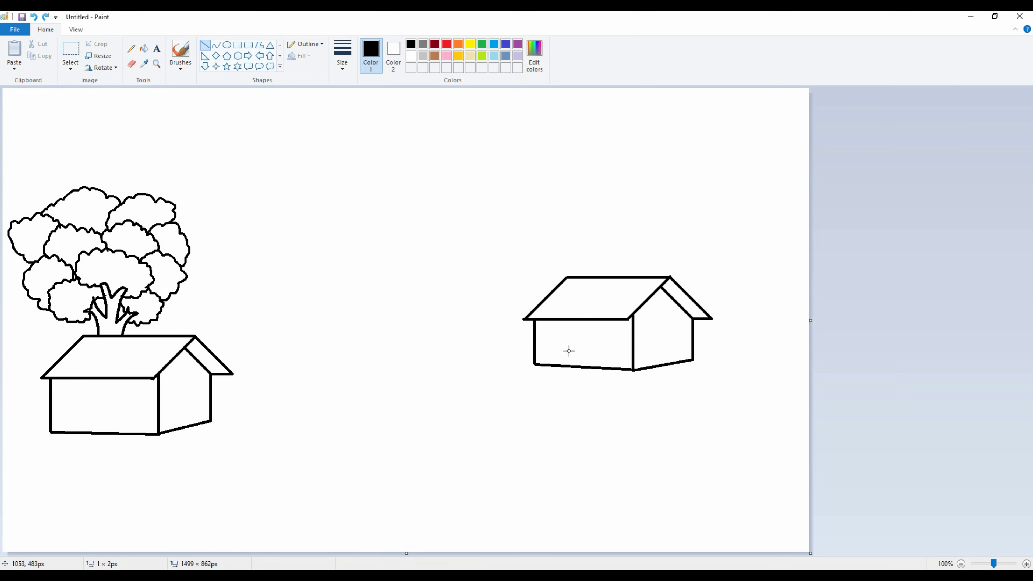
mouse_move(564, 366)
left_mouse_down()
mouse_move(564, 332)
mouse_move(585, 333)
mouse_move(581, 366)
left_mouse_up()
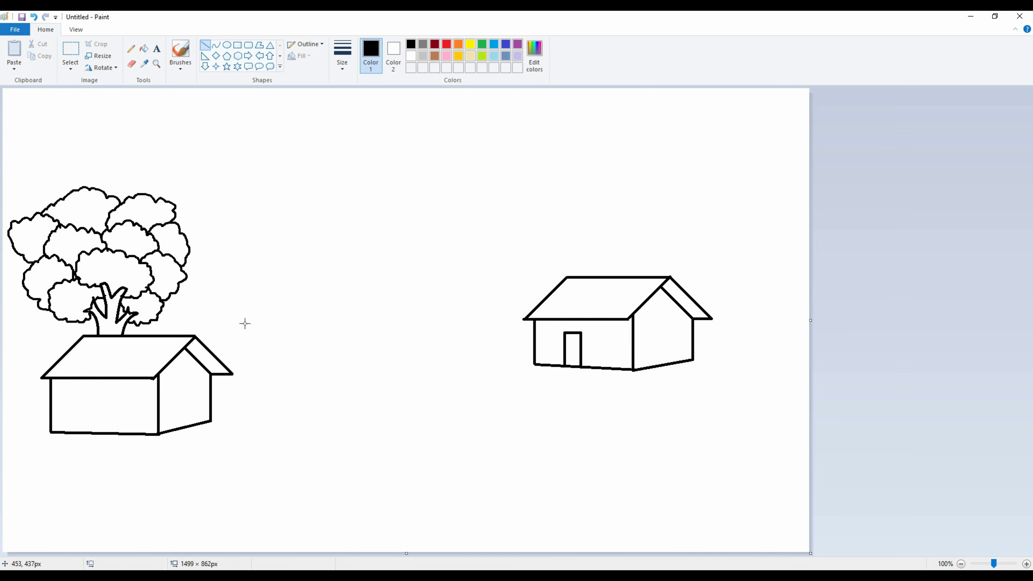
- Draw a slanted window divided by vertical bars on the side wall of the house with the leafy tree
mouse_move(168, 391)
left_mouse_down()
mouse_move(202, 387)
mouse_move(168, 405)
mouse_move(199, 403)
mouse_move(200, 394)
mouse_move(202, 404)
mouse_move(192, 405)
left_mouse_up()
key("ctrl+z")
left_click(223, 406)
left_click(208, 399)
left_click_drag(180, 390, 183, 408)
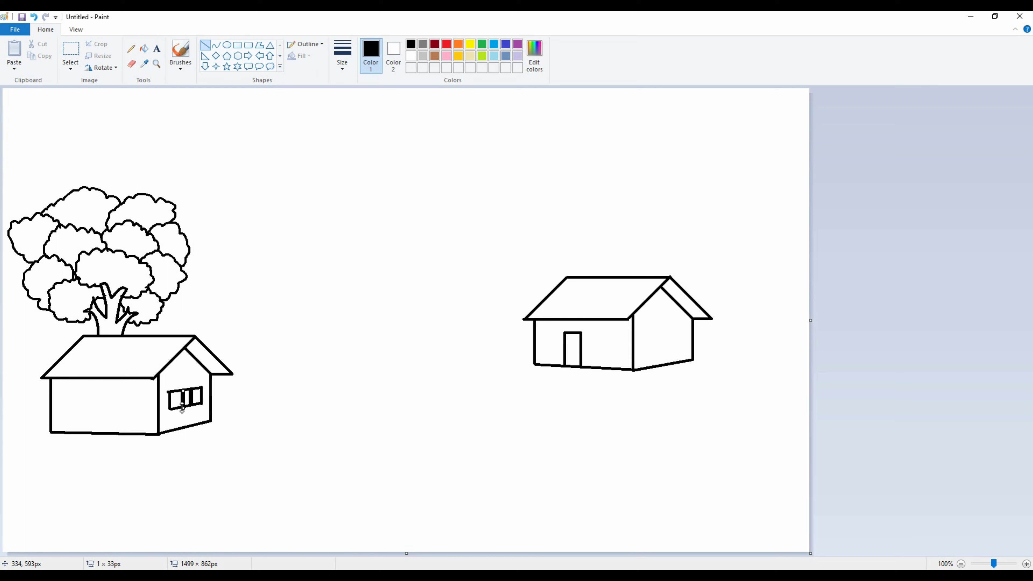
left_click(220, 407)
mouse_move(171, 392)
left_mouse_down()
mouse_move(171, 408)
mouse_move(199, 402)
left_mouse_up()
left_click(239, 396)
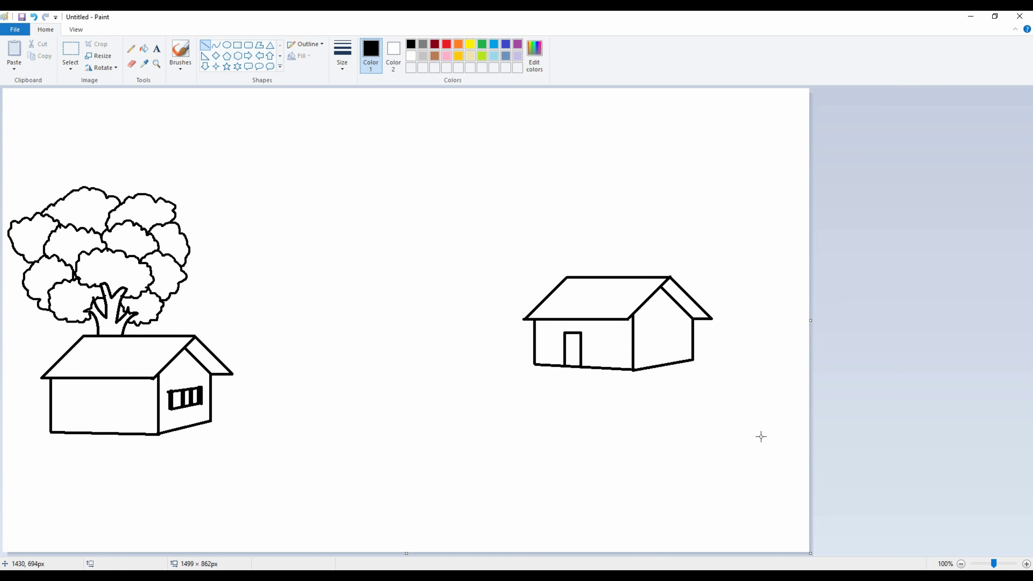
- Draw a slanted window with vertical bars on the second house's side wall and erase the excess line ends below it
mouse_move(642, 330)
left_mouse_down()
mouse_move(685, 325)
mouse_move(643, 352)
mouse_move(686, 343)
mouse_move(677, 343)
left_mouse_up()
left_click(672, 335)
left_click(664, 346)
left_click(696, 339)
left_click(766, 333)
left_click(717, 336)
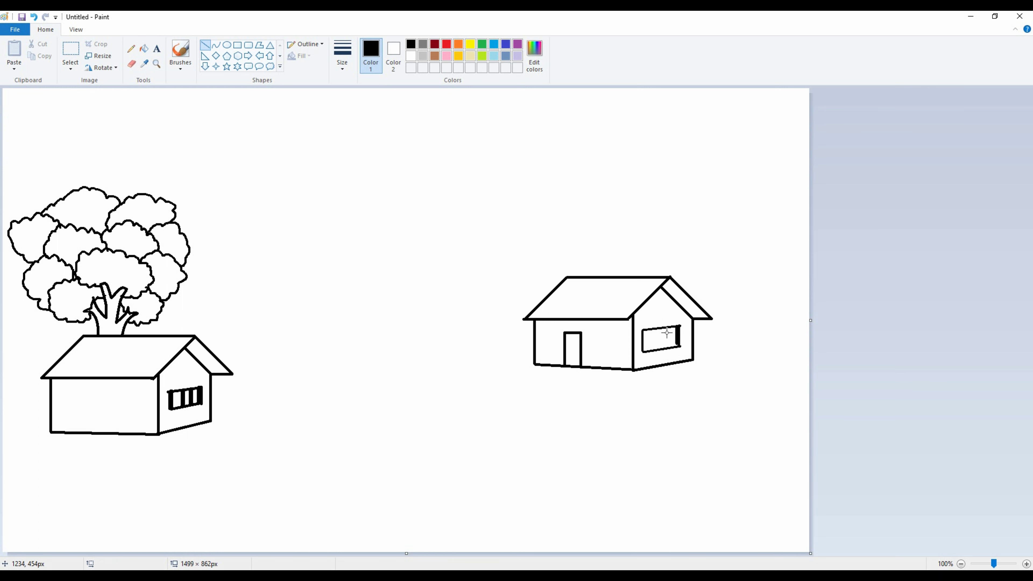
mouse_move(676, 328)
left_mouse_down()
mouse_move(677, 347)
mouse_move(646, 351)
mouse_move(658, 350)
mouse_move(661, 329)
mouse_move(661, 350)
mouse_move(672, 351)
left_mouse_up()
left_click(694, 339)
left_click(716, 339)
left_click(728, 334)
left_click(130, 63)
left_click_drag(661, 353, 661, 350)
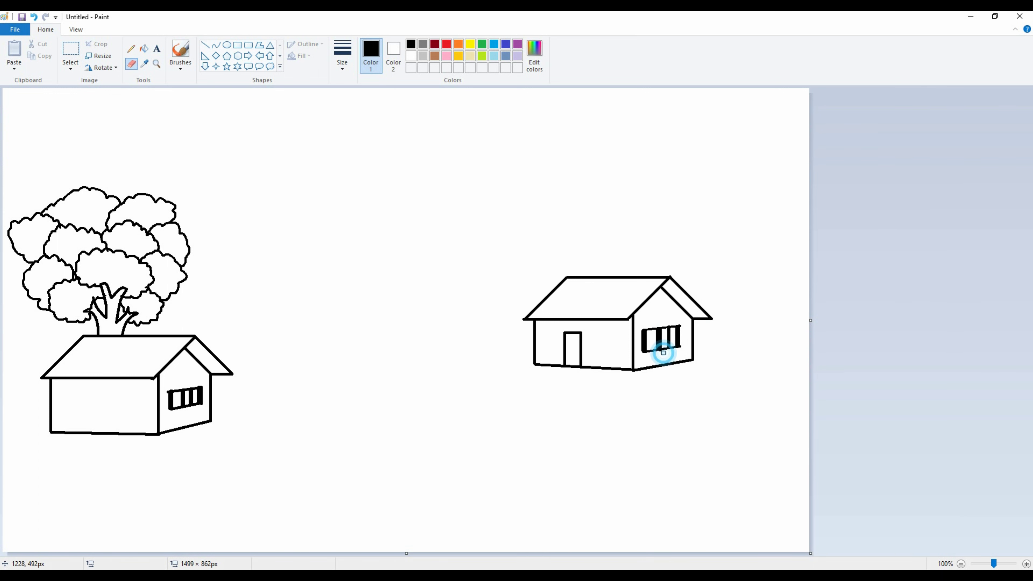
- Draw curved frond stems fanning out in both directions and upward from one point behind the second house's roof ridge
left_click(216, 45)
mouse_move(611, 276)
left_mouse_down()
mouse_move(699, 274)
mouse_move(639, 267)
mouse_move(658, 248)
left_mouse_up()
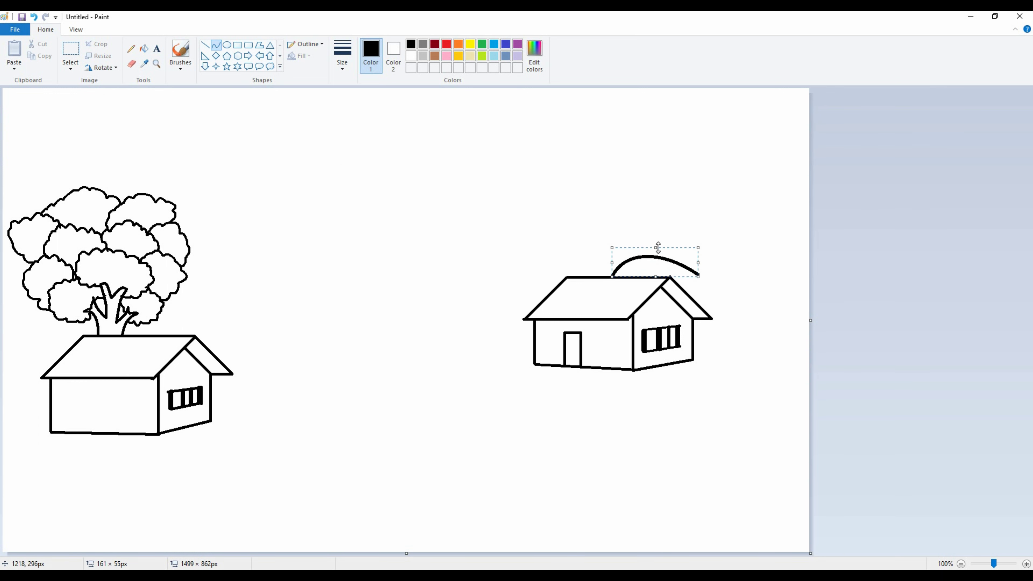
left_click(642, 208)
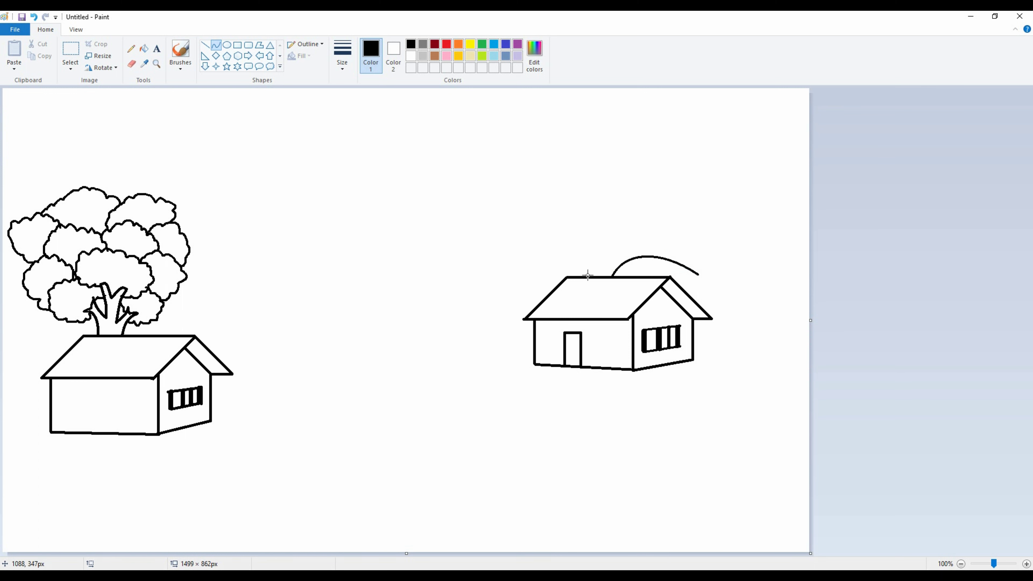
left_click_drag(583, 276, 524, 281)
left_click_drag(554, 283, 572, 263)
left_click(544, 260)
left_click(593, 242)
mouse_move(608, 270)
left_mouse_down()
mouse_move(698, 251)
mouse_move(624, 240)
mouse_move(644, 231)
left_mouse_up()
left_click(592, 207)
left_click_drag(591, 275, 549, 235)
left_click_drag(598, 276, 603, 233)
left_click_drag(637, 225, 630, 215)
left_click(589, 256)
mouse_move(596, 276)
left_mouse_down()
mouse_move(518, 249)
mouse_move(599, 251)
mouse_move(548, 217)
mouse_move(559, 220)
left_mouse_up()
left_click(623, 191)
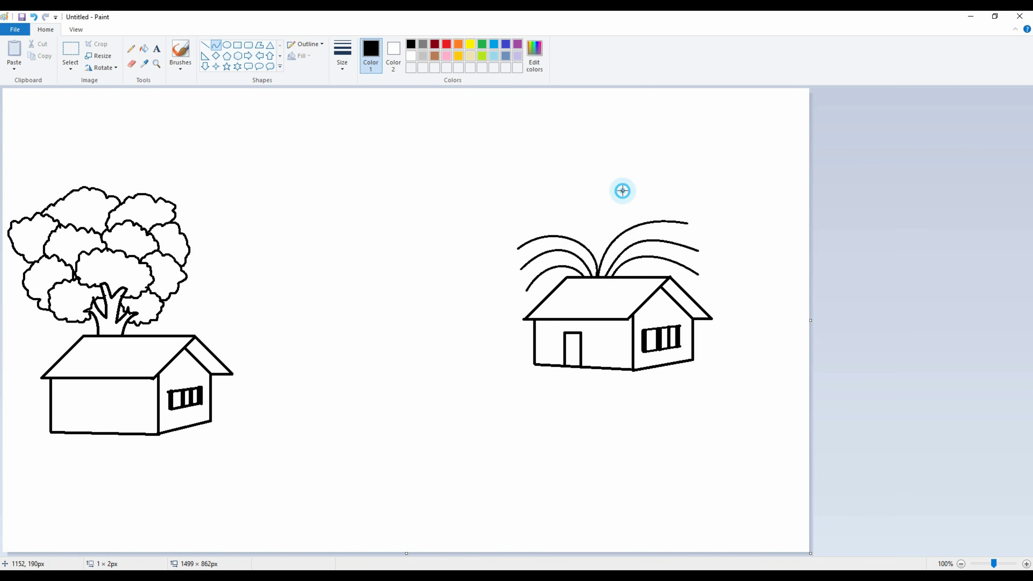
left_click_drag(596, 276, 661, 194)
mouse_move(629, 235)
left_mouse_down()
mouse_move(602, 223)
mouse_move(604, 203)
mouse_move(596, 235)
left_mouse_up()
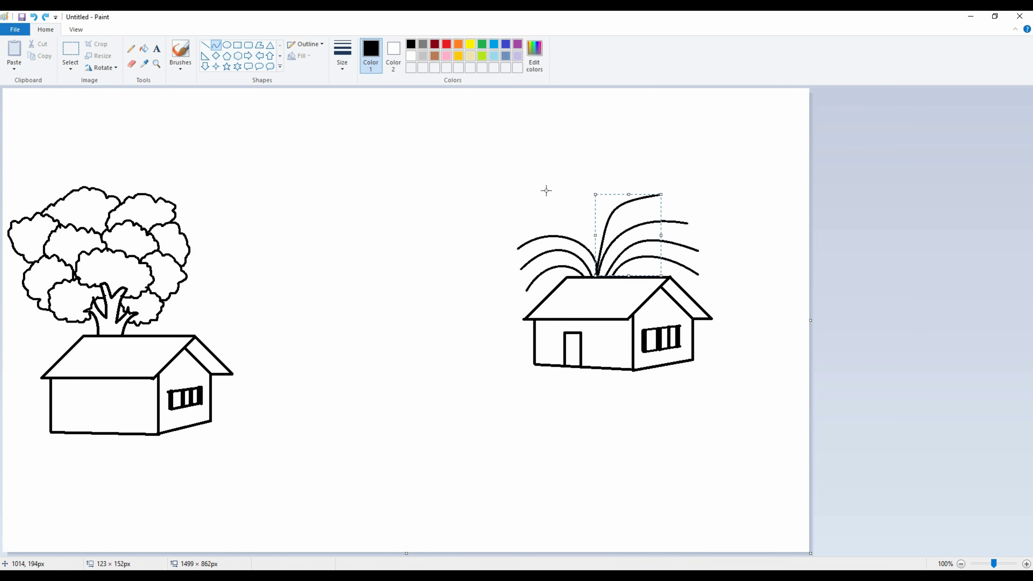
mouse_move(530, 202)
left_mouse_down()
mouse_move(597, 277)
mouse_move(564, 204)
mouse_move(597, 227)
left_mouse_up()
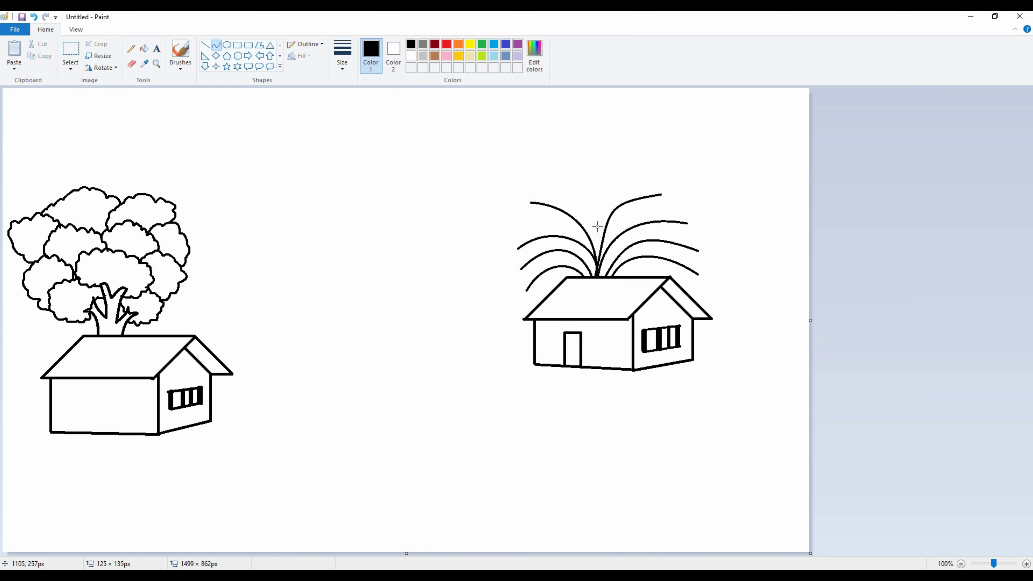
mouse_move(606, 179)
left_mouse_down()
mouse_move(599, 275)
mouse_move(589, 192)
left_mouse_up()
- Add jagged leaf outlines along each curved stem behind the second house with the Pencil
left_click(131, 48)
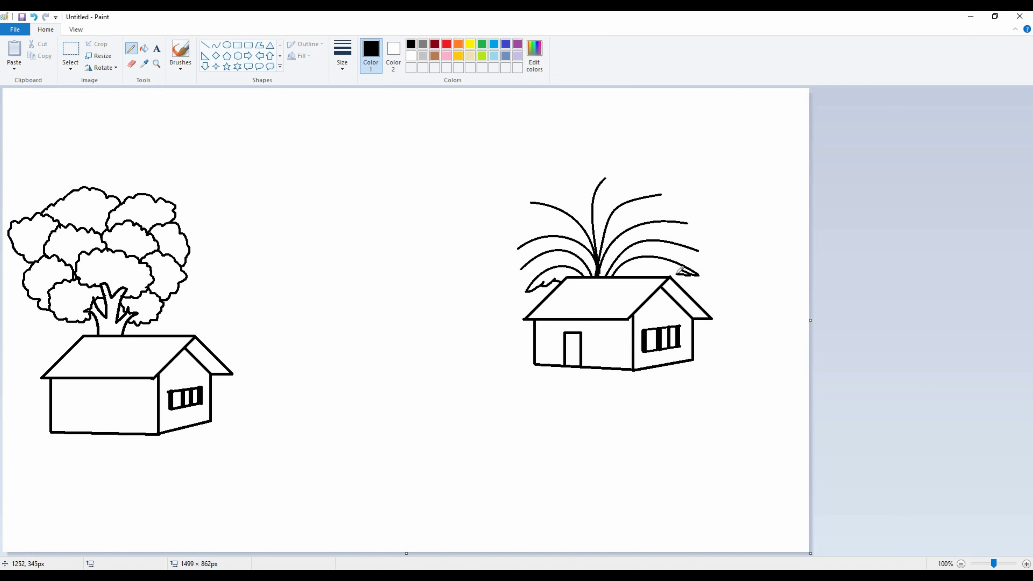
left_click_drag(673, 274, 628, 276)
mouse_move(521, 269)
left_mouse_down()
mouse_move(561, 260)
mouse_move(518, 249)
mouse_move(557, 243)
left_mouse_up()
left_click_drag(534, 201, 558, 227)
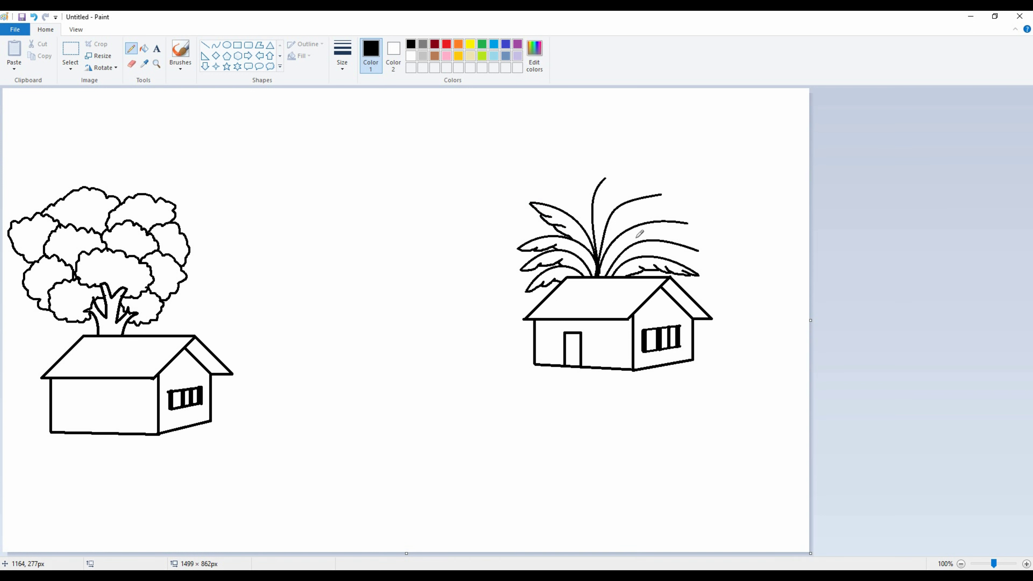
mouse_move(698, 251)
left_mouse_down()
mouse_move(639, 254)
mouse_move(688, 223)
mouse_move(664, 228)
left_mouse_up()
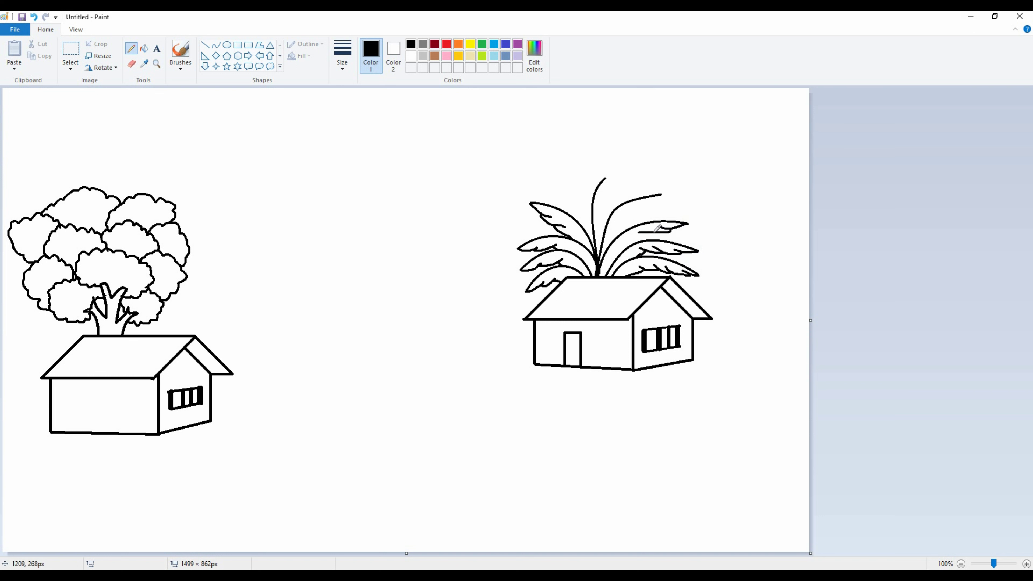
left_click_drag(663, 192, 613, 240)
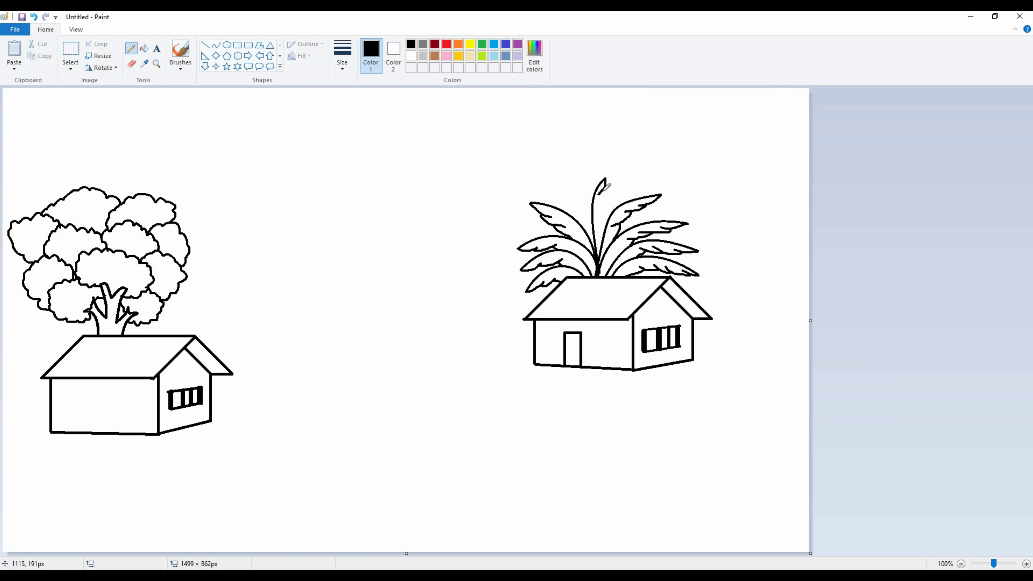
mouse_move(606, 191)
left_mouse_down()
mouse_move(606, 230)
mouse_move(588, 196)
mouse_move(589, 221)
left_mouse_up()
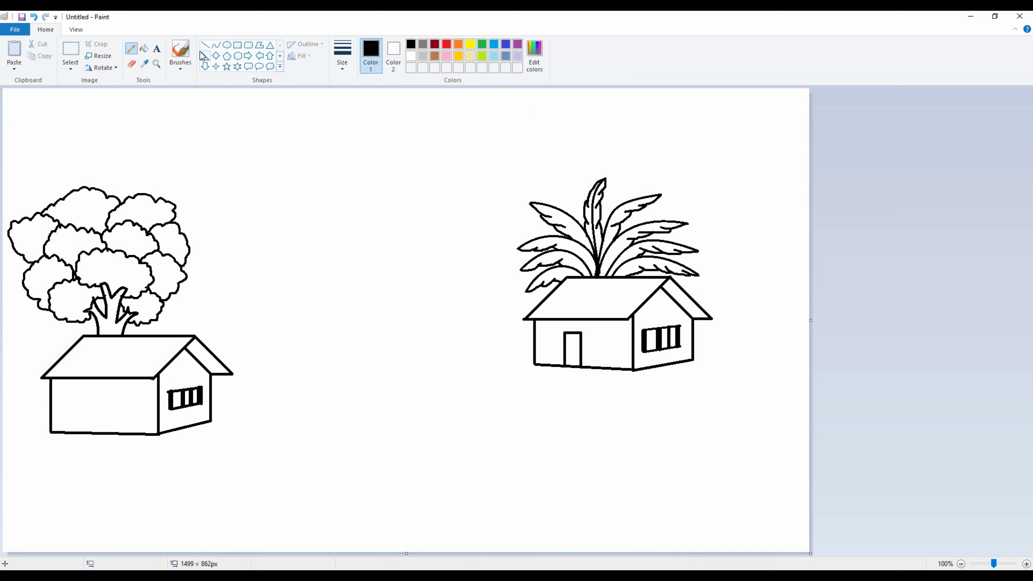
left_click(216, 45)
left_click(211, 44)
left_click_drag(535, 366, 526, 367)
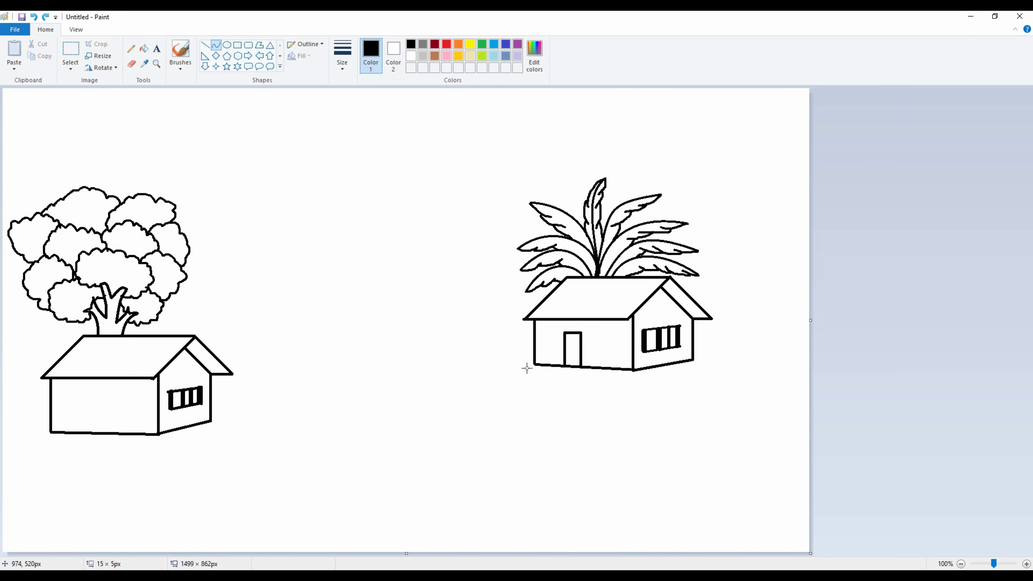
left_click_drag(50, 433, 43, 440)
key("ctrl+z")
- Draw a slanted base ledge with straight lines around the foot of the front and side walls of the house with the leafy tree
left_click(205, 44)
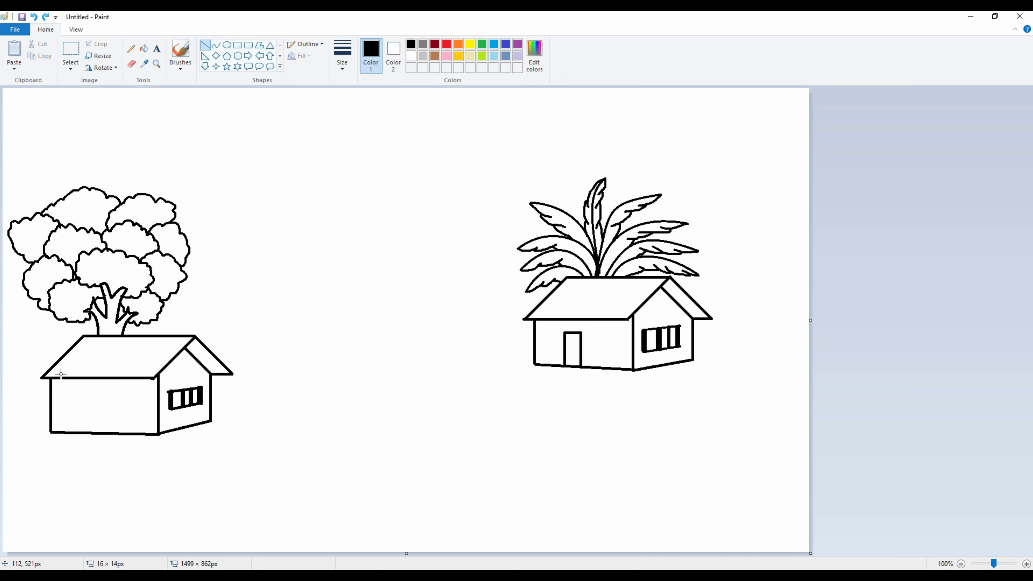
mouse_move(45, 438)
left_mouse_down()
mouse_move(36, 441)
mouse_move(161, 447)
left_mouse_up()
left_click(44, 437)
key("ctrl+z")
left_click_drag(210, 420, 224, 427)
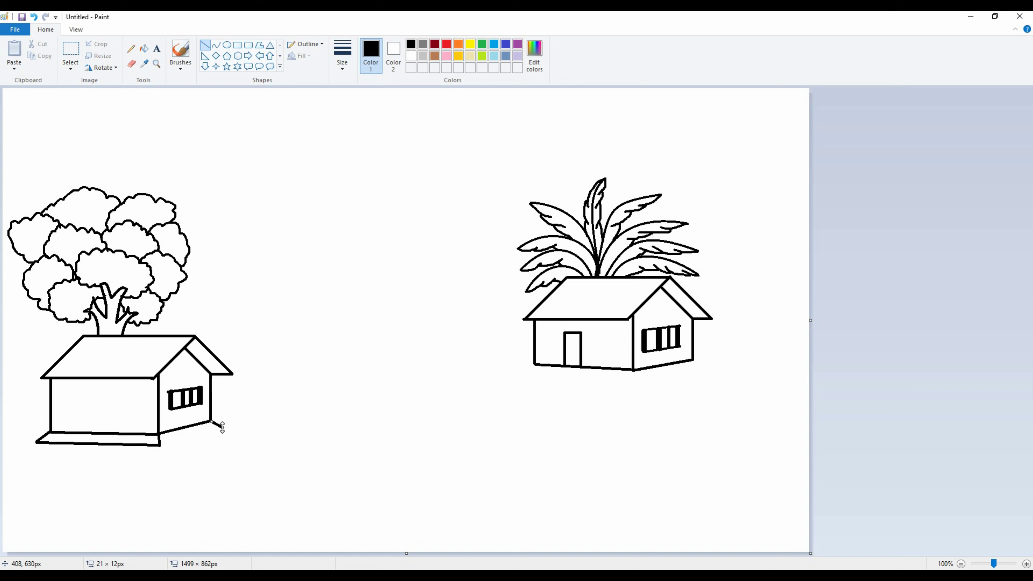
left_click_drag(160, 446, 224, 426)
- Draw a matching base ledge with straight lines around the foot of the second house's front and side walls
mouse_move(534, 363)
left_mouse_down()
mouse_move(525, 369)
mouse_move(637, 378)
mouse_move(705, 363)
left_mouse_up()
left_click(667, 374)
left_click(740, 353)
left_click(715, 352)
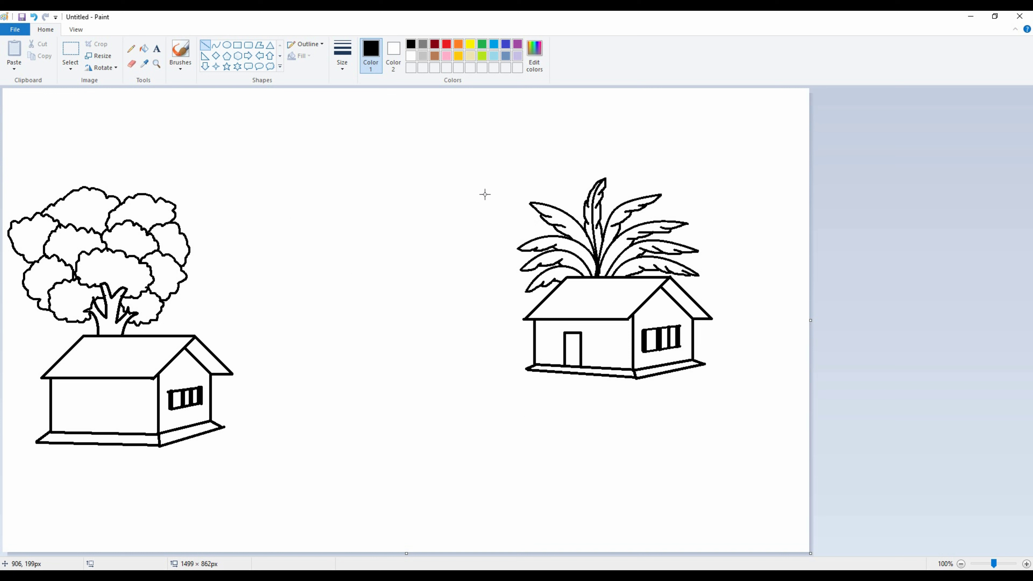
- Add more scalloped foliage clusters on top of the leafy tree with the Pencil
left_click(131, 48)
mouse_move(14, 215)
left_mouse_down()
mouse_move(41, 177)
mouse_move(86, 179)
mouse_move(112, 166)
mouse_move(171, 196)
left_mouse_up()
mouse_move(49, 163)
left_mouse_down()
mouse_move(96, 145)
mouse_move(119, 162)
left_mouse_up()
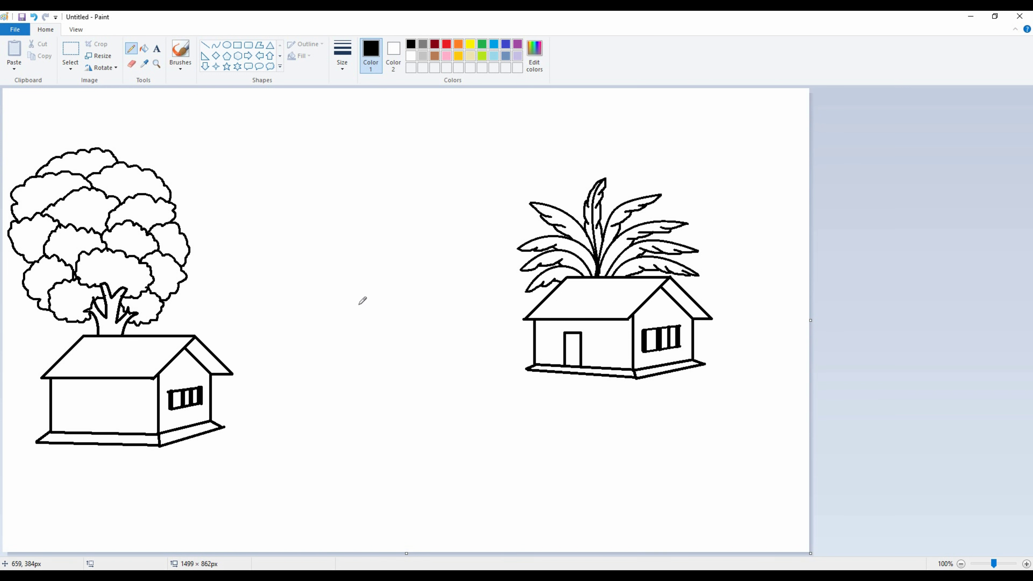
- Draw curved bank lines from the base of each house, sweeping out to the nearest side edge of the canvas
left_click(216, 45)
mouse_move(634, 379)
left_mouse_down()
mouse_move(639, 427)
mouse_move(807, 513)
left_mouse_up()
mouse_move(741, 406)
left_mouse_down()
mouse_move(318, 528)
mouse_move(269, 498)
mouse_move(240, 498)
left_mouse_up()
left_click_drag(628, 437, 636, 439)
left_click(830, 412)
mouse_move(650, 384)
left_mouse_down()
mouse_move(636, 379)
mouse_move(656, 380)
left_mouse_up()
left_click(925, 339)
left_click_drag(210, 418, 2, 523)
left_click_drag(172, 428, 271, 437)
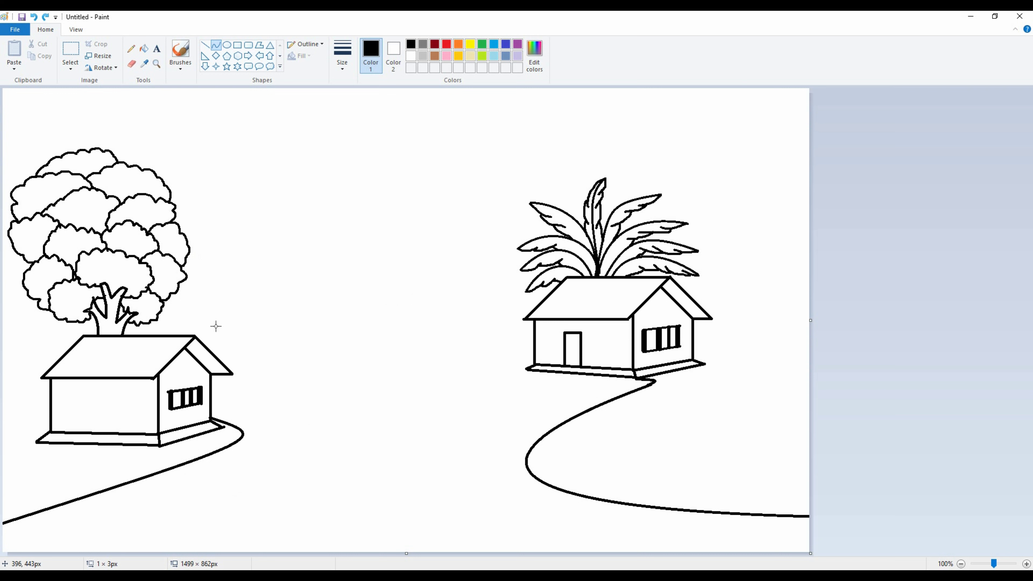
- Draw a wavy ground line with a small S-shaped bend connecting the two houses behind the open foreground
left_click_drag(204, 343, 537, 336)
mouse_move(264, 338)
left_mouse_down()
mouse_move(325, 320)
mouse_move(205, 352)
mouse_move(362, 307)
mouse_move(438, 334)
mouse_move(426, 343)
mouse_move(438, 321)
left_mouse_up()
left_click_drag(207, 347, 381, 347)
mouse_move(244, 346)
left_mouse_down()
mouse_move(259, 346)
mouse_move(255, 322)
mouse_move(261, 357)
mouse_move(154, 365)
mouse_move(417, 357)
mouse_move(219, 359)
left_mouse_up()
left_click(377, 403)
left_click_drag(279, 350, 376, 334)
left_click(433, 294)
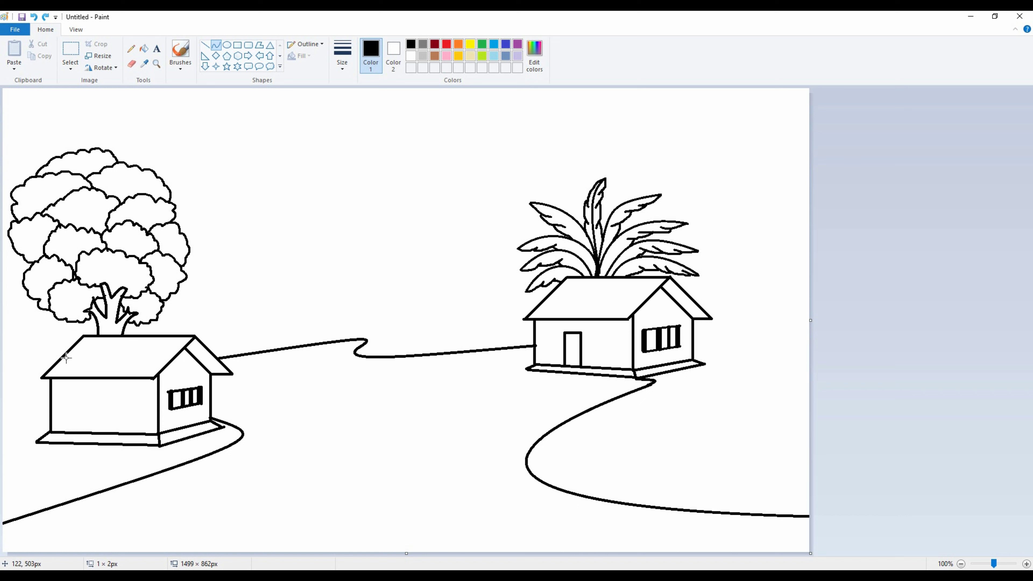
- Extend the ground line from the outer wall of each house to the nearest canvas edge
left_click_drag(49, 383, 1, 394)
left_click_drag(694, 331, 818, 324)
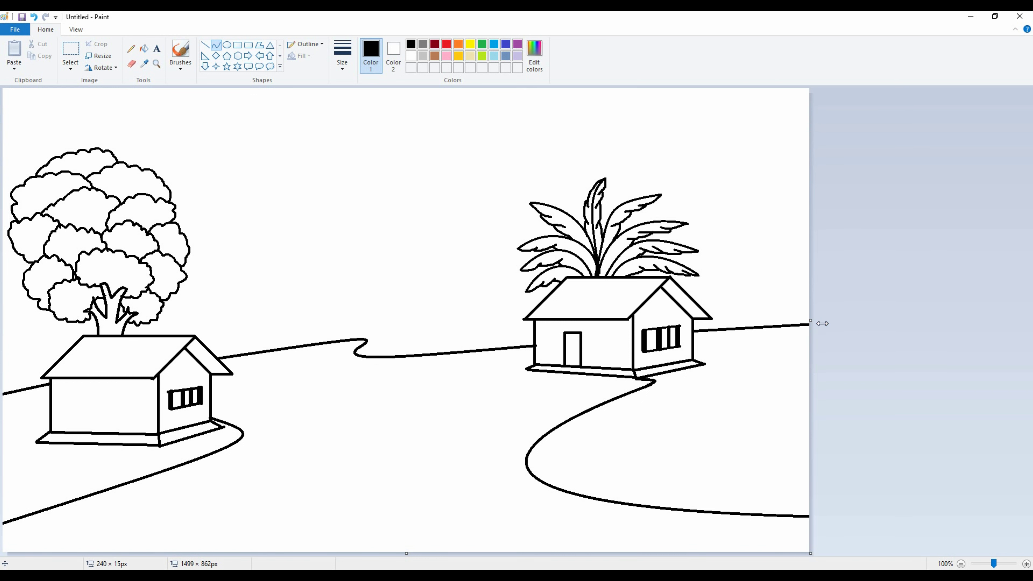
left_click(785, 350)
- Draw a thin straight horizon line across the canvas, broken where the leafy tree and the palm-like plant stand
left_click(206, 47)
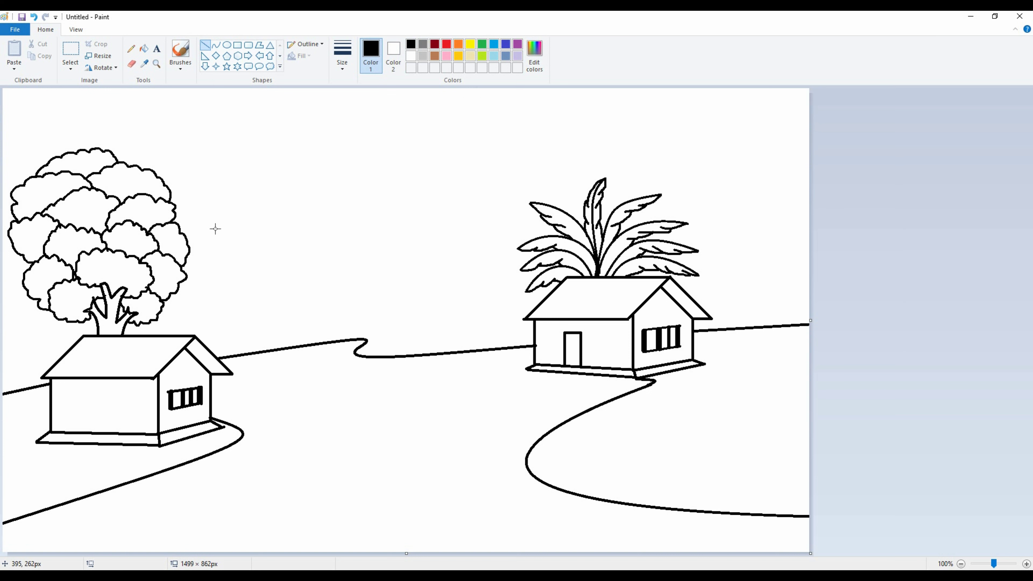
left_click_drag(164, 181, 831, 100)
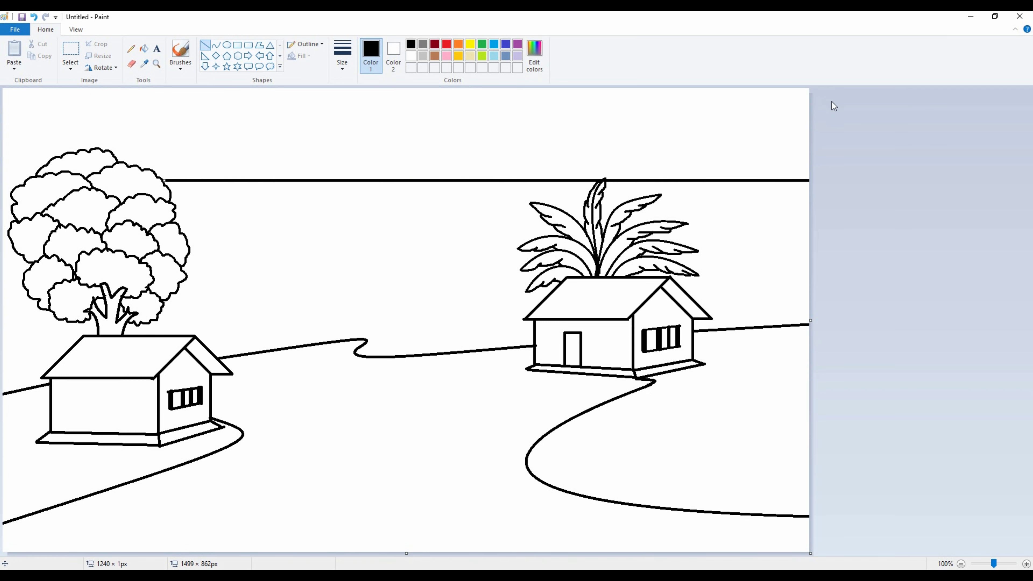
key("ctrl+z")
left_click_drag(175, 223, 547, 223)
left_click(743, 180)
left_click_drag(628, 221, 818, 209)
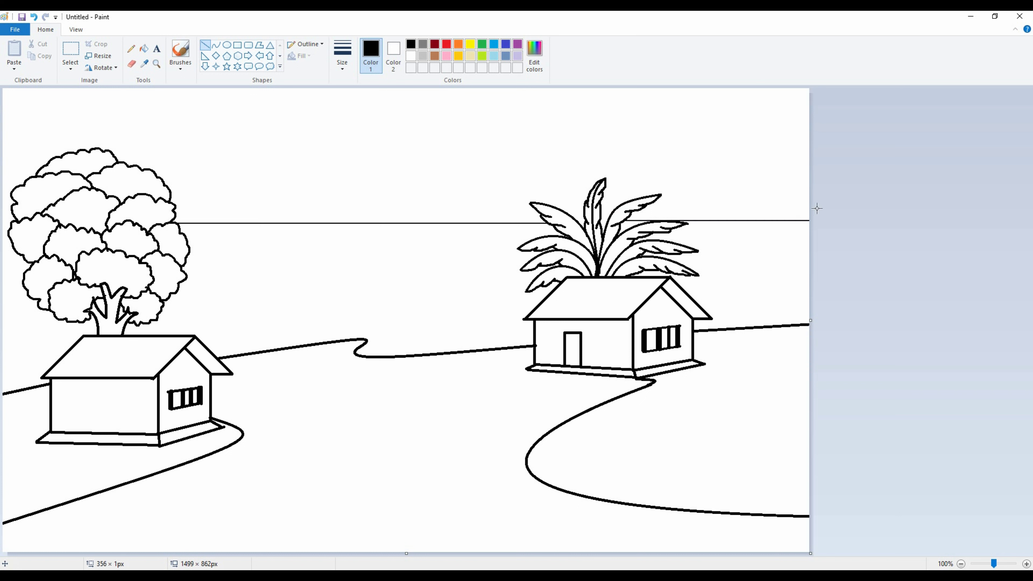
left_click_drag(12, 222, 0, 222)
left_click(727, 247)
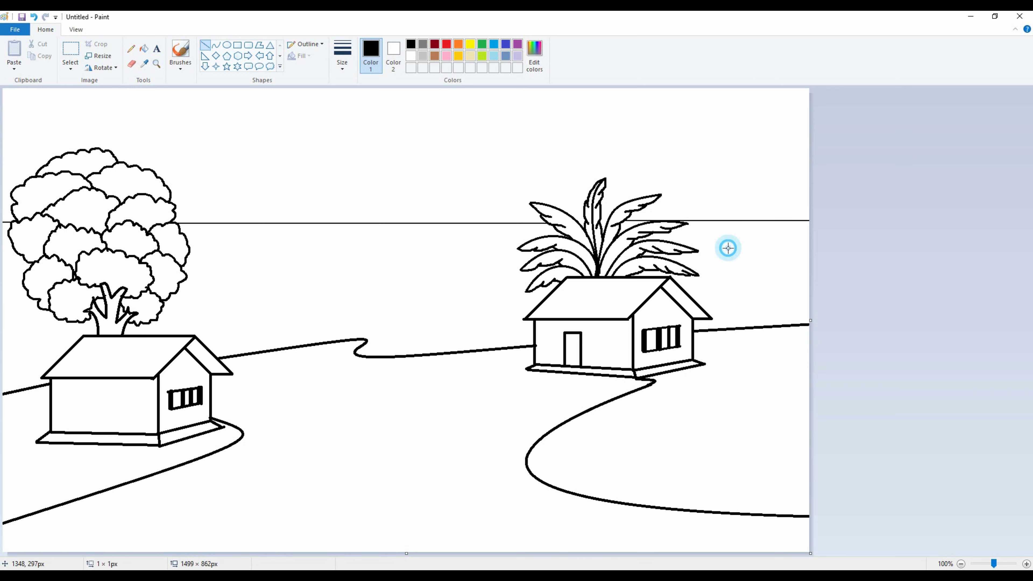
- Draw a thin curved far-bank line just below the horizon, with a small pointed inlet near the leafy tree, and close the horizon gap between the fronds
left_click_drag(181, 228, 556, 227)
key("ctrl+z")
left_click(215, 45)
mouse_move(181, 231)
left_mouse_down()
mouse_move(564, 234)
mouse_move(223, 231)
mouse_move(203, 240)
mouse_move(475, 201)
mouse_move(603, 199)
mouse_move(565, 226)
mouse_move(74, 252)
mouse_move(184, 234)
mouse_move(299, 232)
left_mouse_up()
left_click_drag(679, 240, 556, 243)
left_click_drag(373, 252, 374, 234)
left_click(404, 164)
mouse_move(266, 229)
left_mouse_down()
mouse_move(182, 232)
mouse_move(230, 228)
left_mouse_up()
left_click(315, 191)
mouse_move(673, 230)
left_mouse_down()
mouse_move(822, 234)
mouse_move(668, 236)
mouse_move(791, 226)
left_mouse_up()
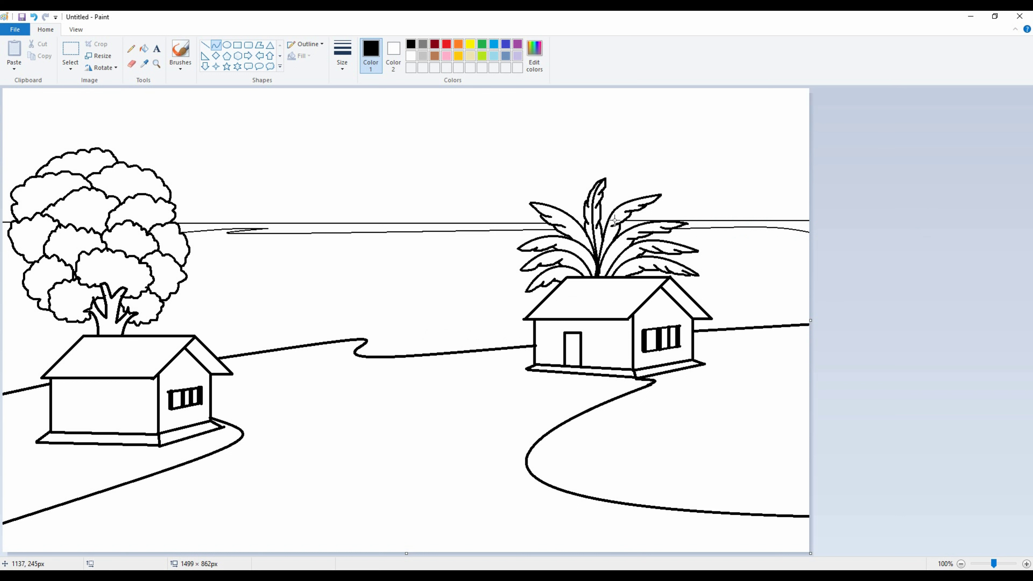
left_click_drag(584, 223, 575, 222)
- Sketch a thin jagged outline of distant trees along the whole horizon with the Pencil
left_click(131, 49)
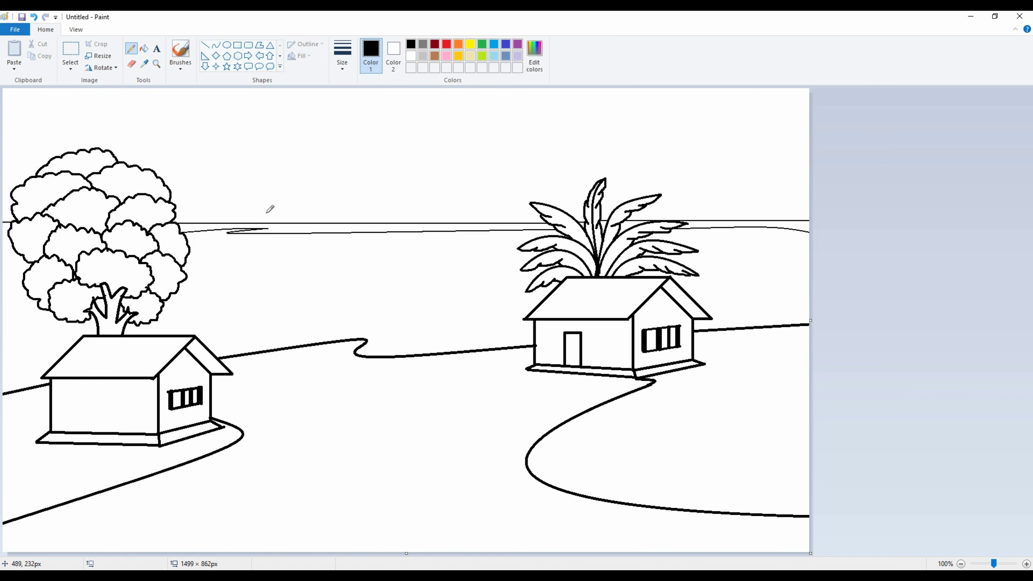
mouse_move(278, 202)
left_mouse_down()
mouse_move(312, 196)
mouse_move(338, 215)
mouse_move(379, 198)
mouse_move(431, 212)
left_mouse_up()
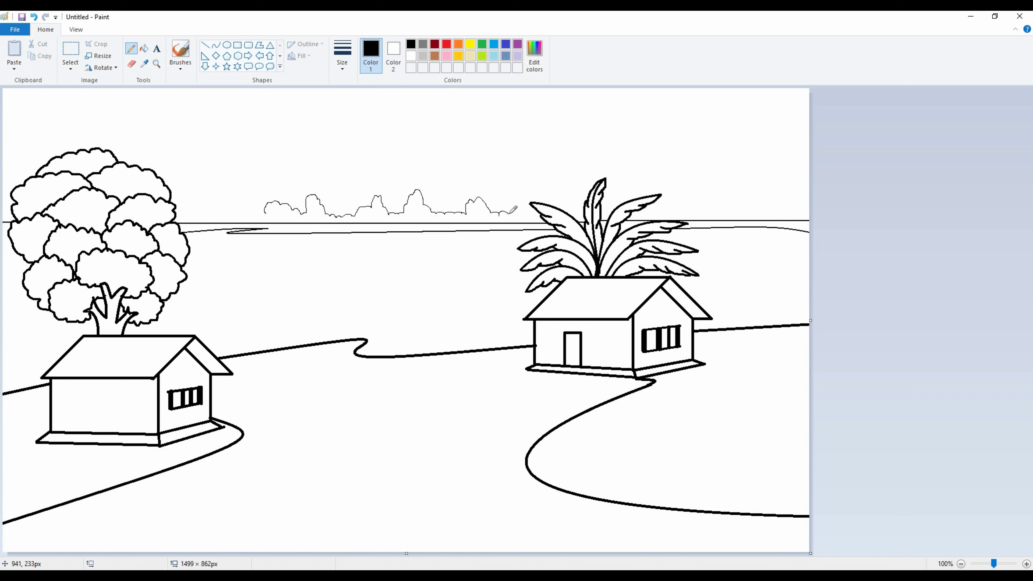
left_click_drag(566, 212, 579, 208)
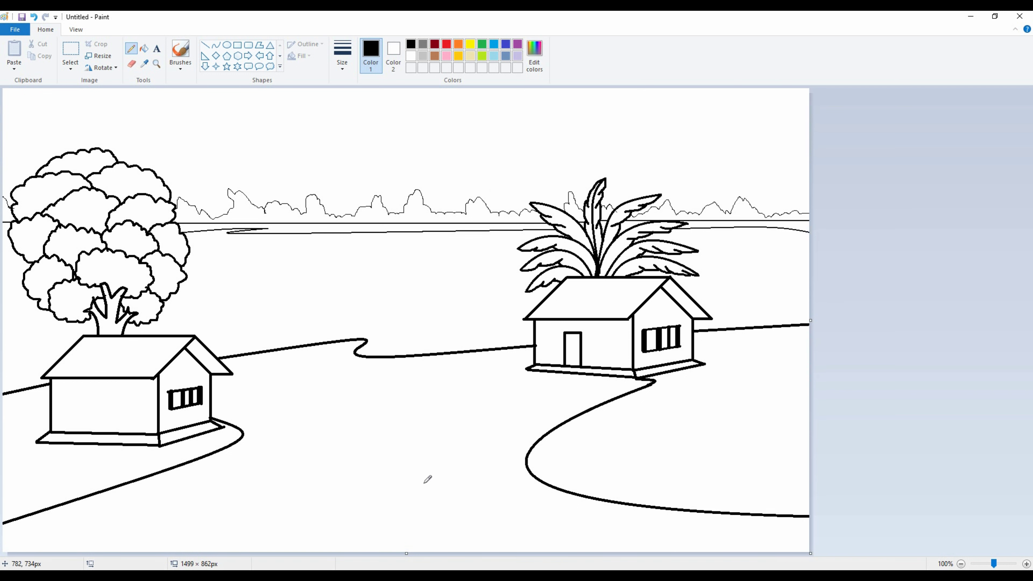
- Draw a thin curved grass blade leaning left, rising from the canvas's lower edge between the two banks
left_click(215, 46)
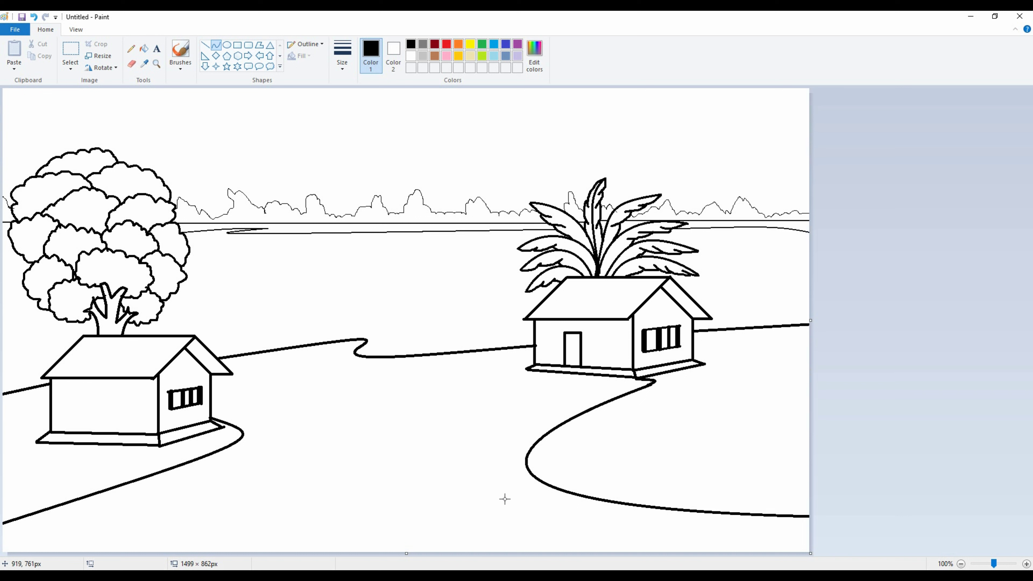
left_click_drag(494, 476, 510, 552)
left_click_drag(494, 493, 528, 514)
left_click(529, 506)
left_click_drag(493, 475, 501, 557)
left_click_drag(498, 501, 517, 512)
left_click(519, 518)
left_click(558, 523)
- Add a tall grass blade and a shorter one, both curving right, beside the first blade
left_click_drag(554, 455, 514, 555)
left_click_drag(537, 487, 526, 480)
left_click(525, 481)
left_click(131, 63)
left_click(216, 45)
mouse_move(554, 454)
left_mouse_down()
mouse_move(517, 518)
mouse_move(522, 561)
left_mouse_up()
mouse_move(530, 505)
left_mouse_down()
mouse_move(537, 482)
mouse_move(563, 502)
mouse_move(521, 554)
left_mouse_up()
mouse_move(548, 523)
left_mouse_down()
mouse_move(533, 503)
mouse_move(564, 501)
mouse_move(533, 551)
left_mouse_up()
mouse_move(556, 514)
left_mouse_down()
mouse_move(536, 527)
mouse_move(594, 526)
left_mouse_up()
left_click(532, 551)
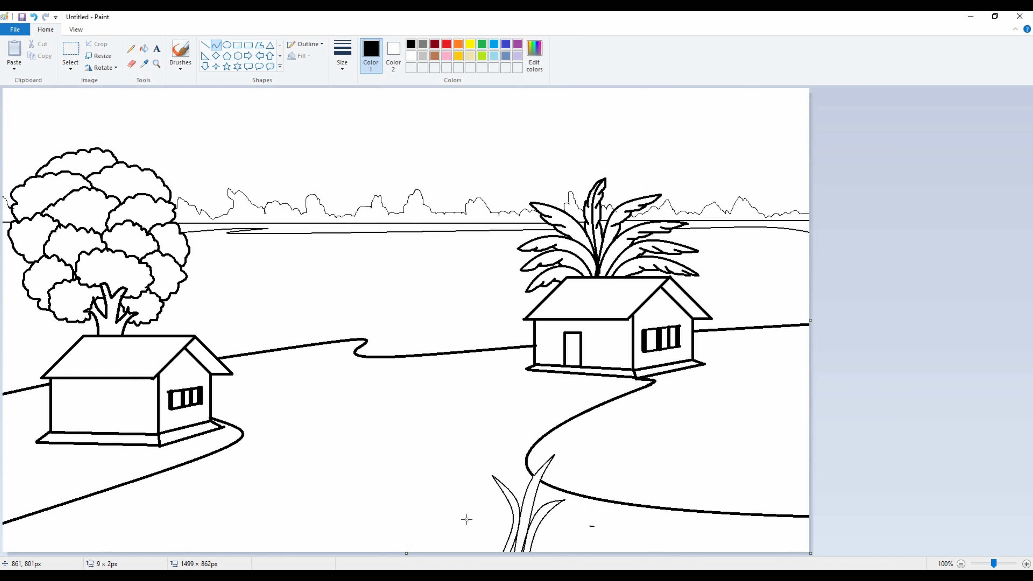
- Add a low arching grass blade on each side of the grass clump
mouse_move(460, 540)
left_mouse_down()
mouse_move(500, 551)
mouse_move(502, 523)
mouse_move(507, 545)
mouse_move(477, 523)
mouse_move(507, 525)
left_mouse_up()
left_click(466, 534)
left_click(561, 529)
left_click(468, 515)
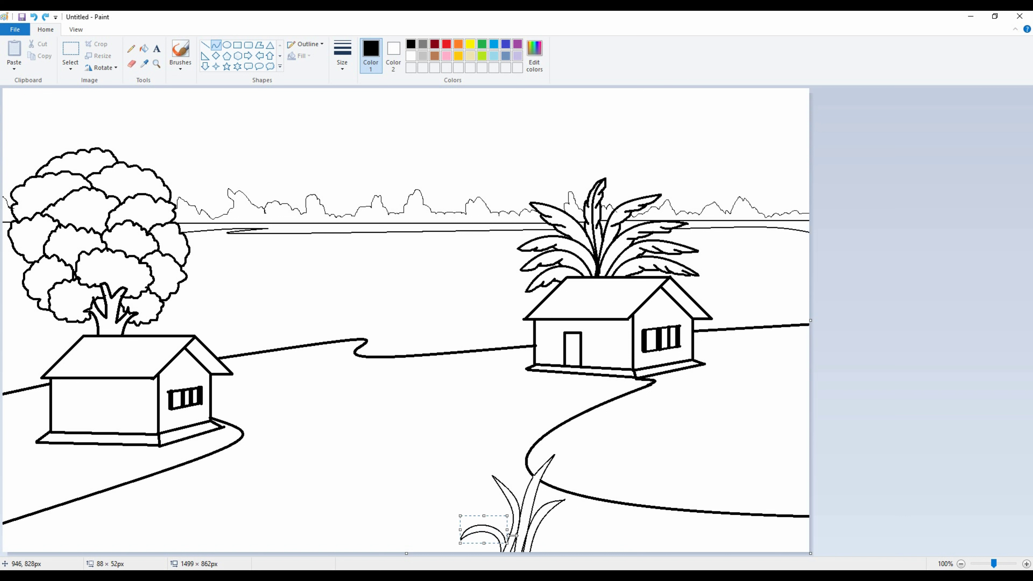
left_click(562, 524)
left_click_drag(573, 547, 531, 552)
left_click_drag(566, 541, 549, 527)
mouse_move(548, 523)
left_mouse_down()
mouse_move(574, 547)
mouse_move(535, 552)
mouse_move(555, 530)
mouse_move(545, 529)
left_mouse_up()
left_click(649, 524)
left_click(626, 527)
- Add a mid-height arching blade on the clump's left side and a tall left-leaning blade rising from its middle
mouse_move(464, 497)
left_mouse_down()
mouse_move(508, 542)
mouse_move(480, 495)
mouse_move(491, 494)
left_mouse_up()
mouse_move(496, 504)
left_mouse_down()
mouse_move(511, 497)
mouse_move(504, 534)
mouse_move(502, 516)
left_mouse_up()
left_click(510, 462)
left_click(503, 485)
mouse_move(501, 449)
left_mouse_down()
mouse_move(520, 506)
mouse_move(498, 449)
mouse_move(521, 500)
mouse_move(519, 462)
mouse_move(528, 466)
left_mouse_up()
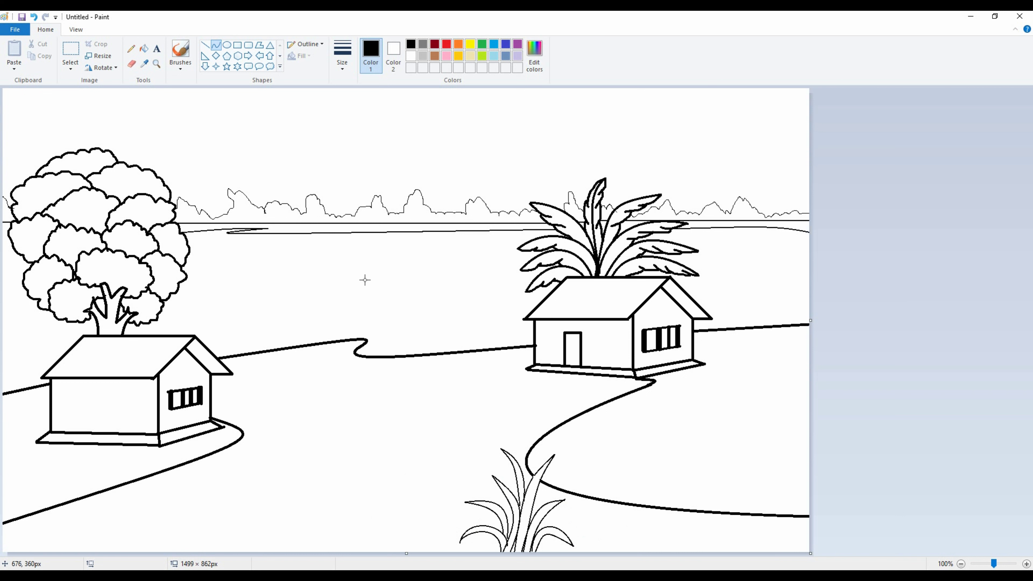
- Draw a thin, slightly slanted straight line between the two houses as the bottom of a fence
left_click(205, 45)
left_click_drag(209, 345, 540, 345)
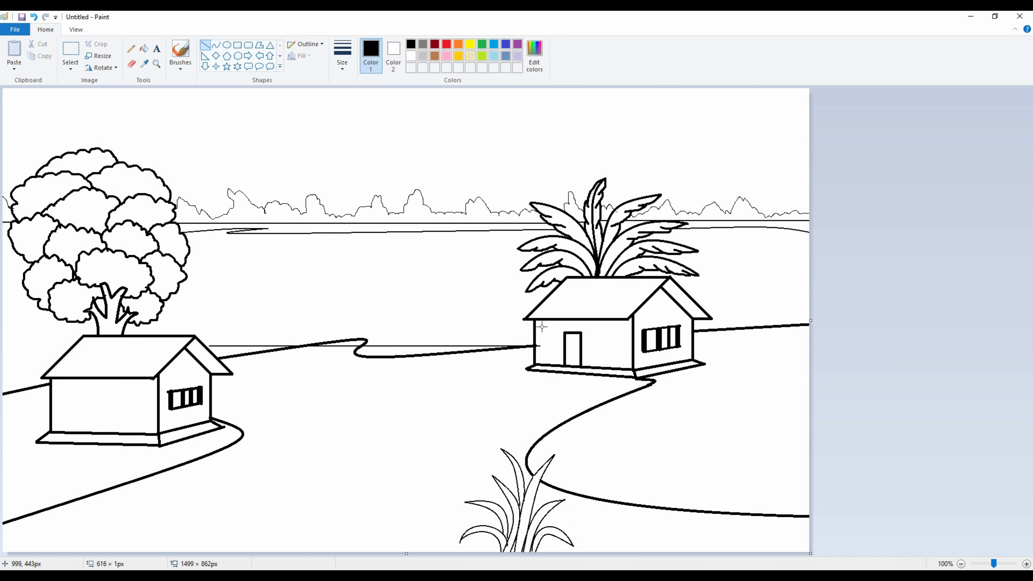
key("ctrl+z")
left_click_drag(533, 328, 205, 347)
left_click(275, 313)
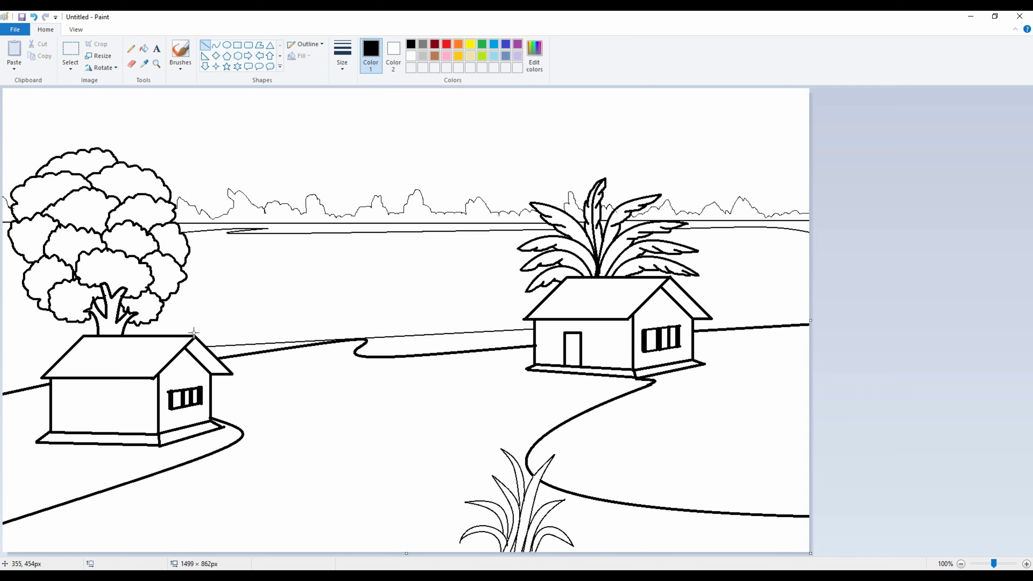
- Draw a thick straight fence rail above the thin line, from the first house's roof peak to the second house's eave
left_click_drag(194, 335, 525, 320)
left_click(144, 49)
left_click(334, 329)
left_click(205, 45)
left_click_drag(195, 337, 524, 318)
key("ctrl+plus")
key("ctrl+plus")
key("ctrl+plus")
left_click(404, 300)
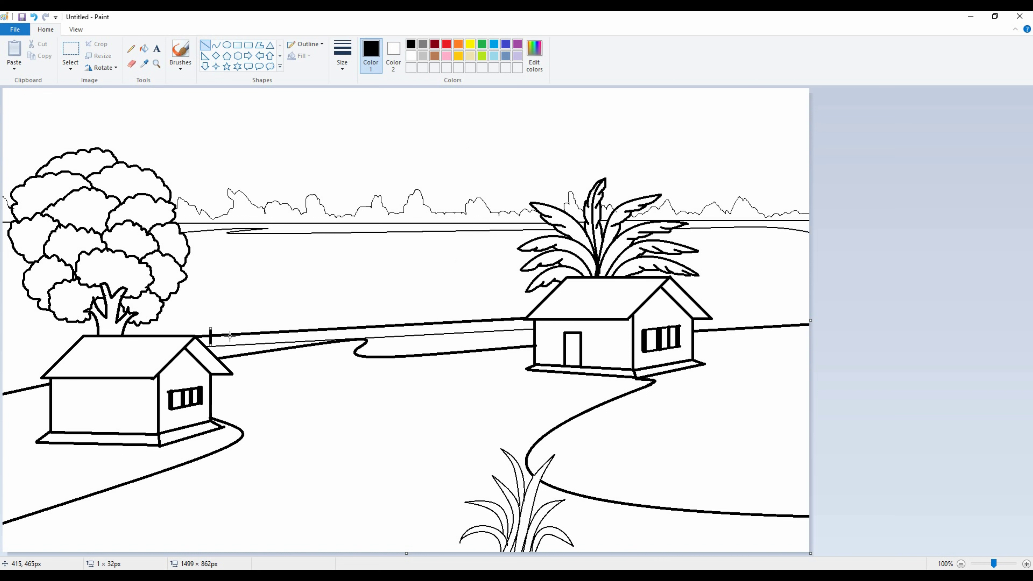
- Draw a row of short vertical posts across the fence rail between the two houses
left_click_drag(236, 341, 235, 343)
mouse_move(255, 324)
left_mouse_down()
mouse_move(256, 345)
mouse_move(301, 341)
left_mouse_up()
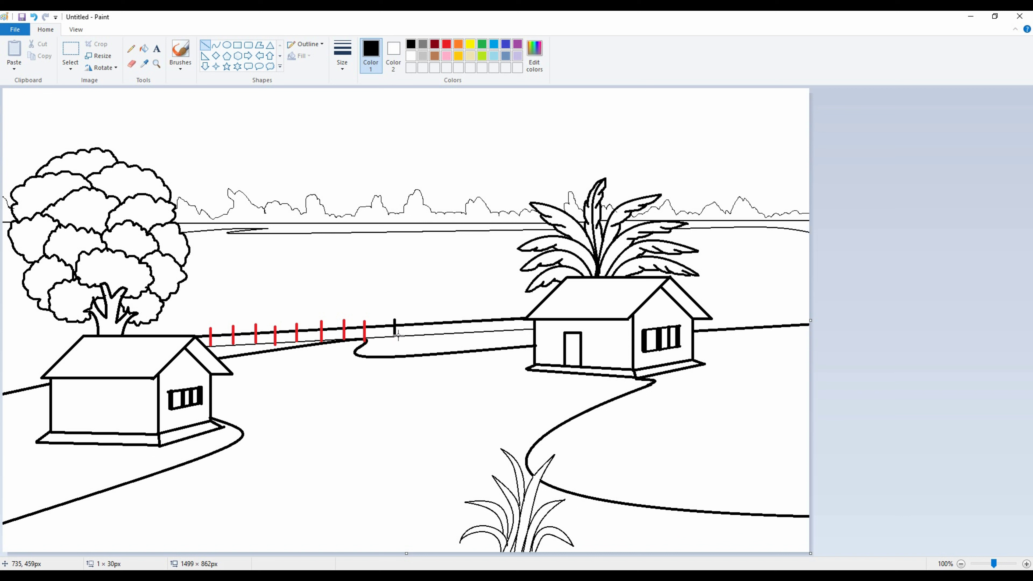
mouse_move(423, 314)
left_mouse_down()
mouse_move(423, 334)
mouse_move(468, 317)
mouse_move(513, 330)
left_mouse_up()
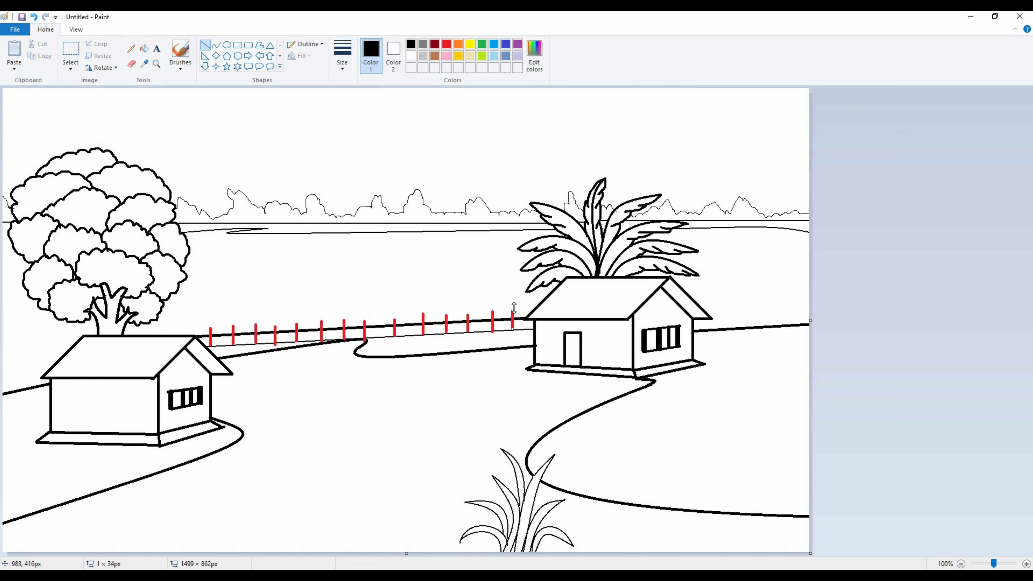
- Fill the red fence posts with black
left_click(143, 49)
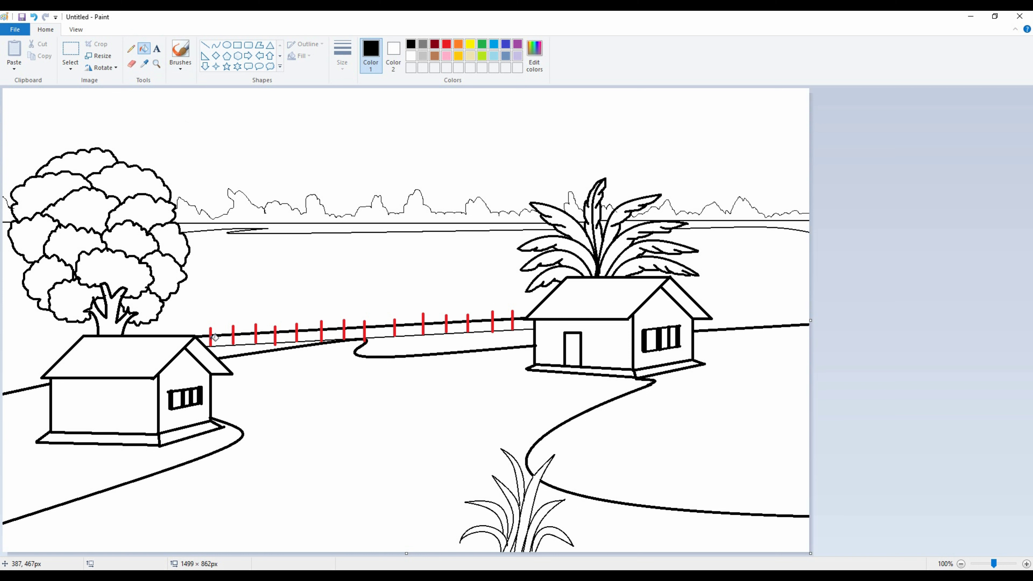
left_click(255, 328)
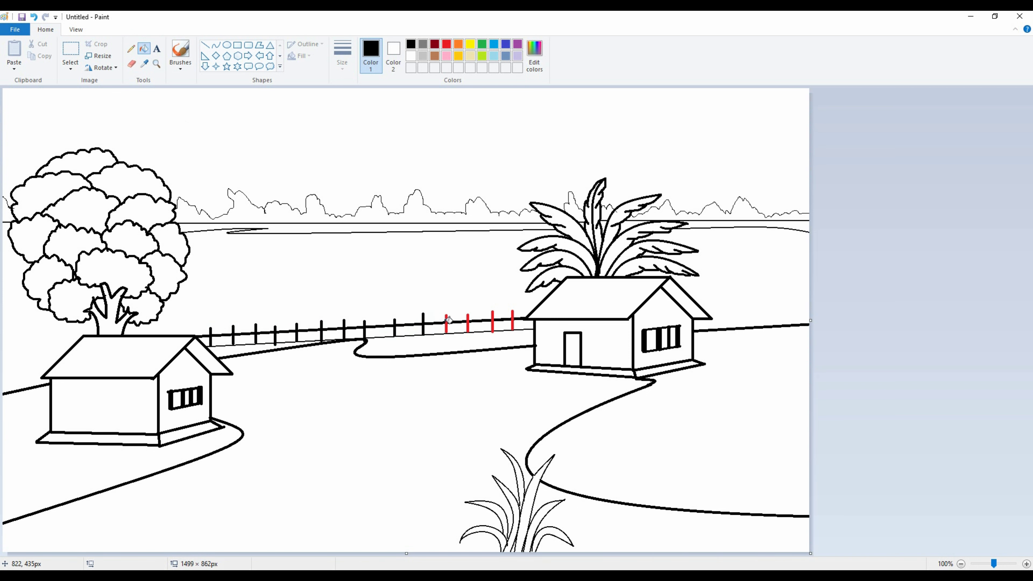
left_click(468, 323)
left_click(493, 322)
left_click(512, 319)
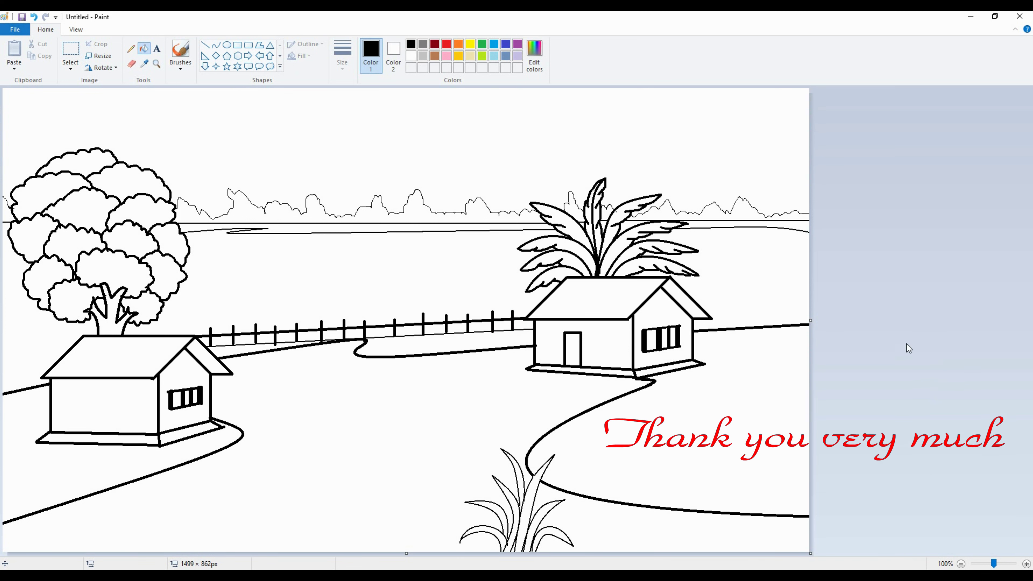
- Draw a semicircular sun arc with the Curve tool rising above the distant trees between the leafy tree and the palm-like plant
left_click(216, 44)
mouse_move(298, 210)
left_mouse_down()
mouse_move(371, 207)
mouse_move(286, 175)
mouse_move(358, 147)
mouse_move(370, 162)
mouse_move(371, 153)
left_mouse_up()
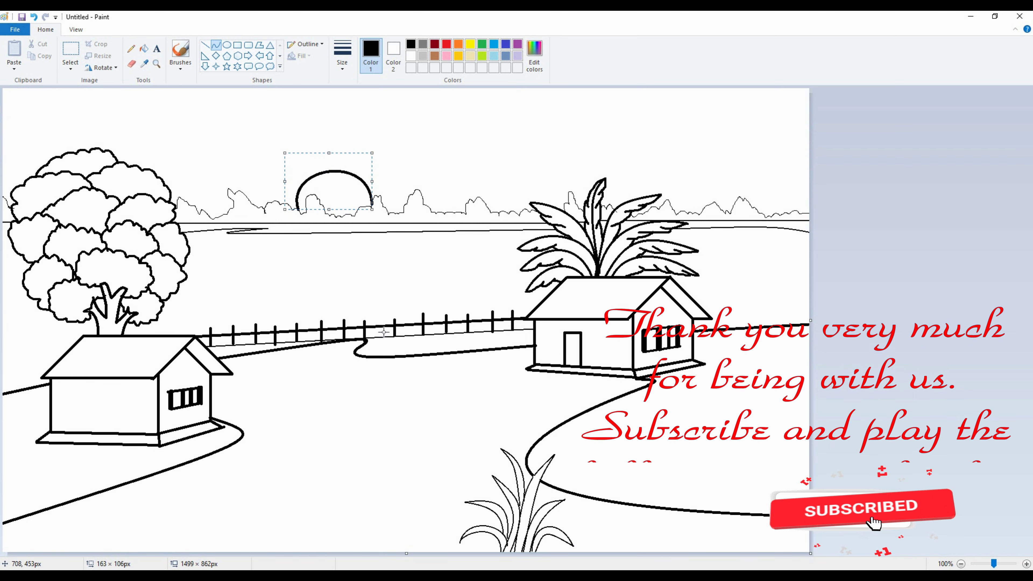